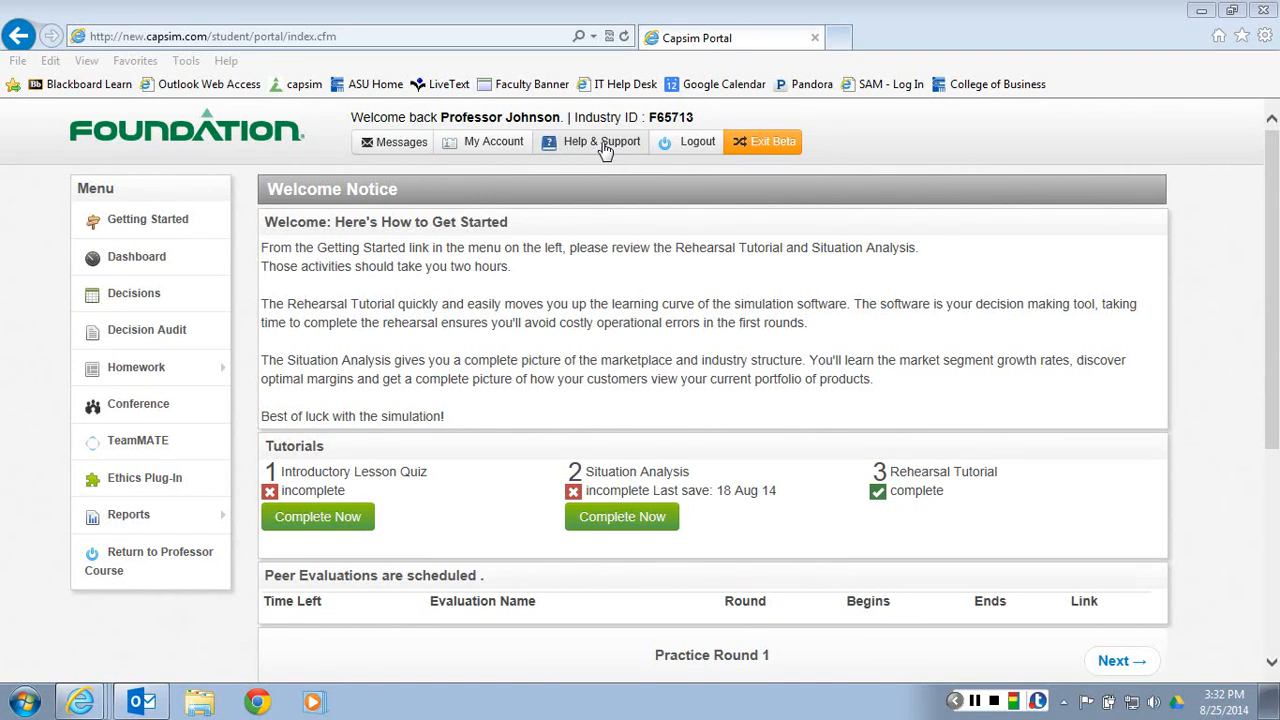
Open the FAQs from Help & Support to view the listed questions, and close the FAQ window
left_click(598, 150)
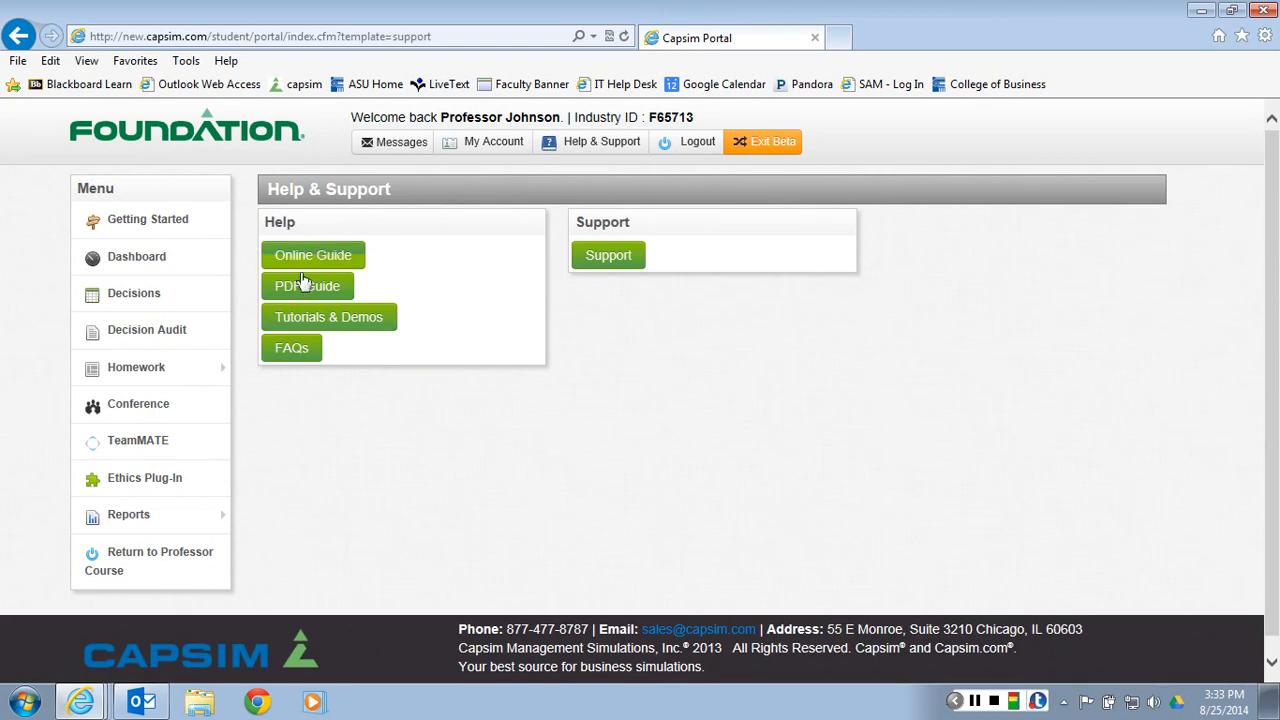
left_click(295, 352)
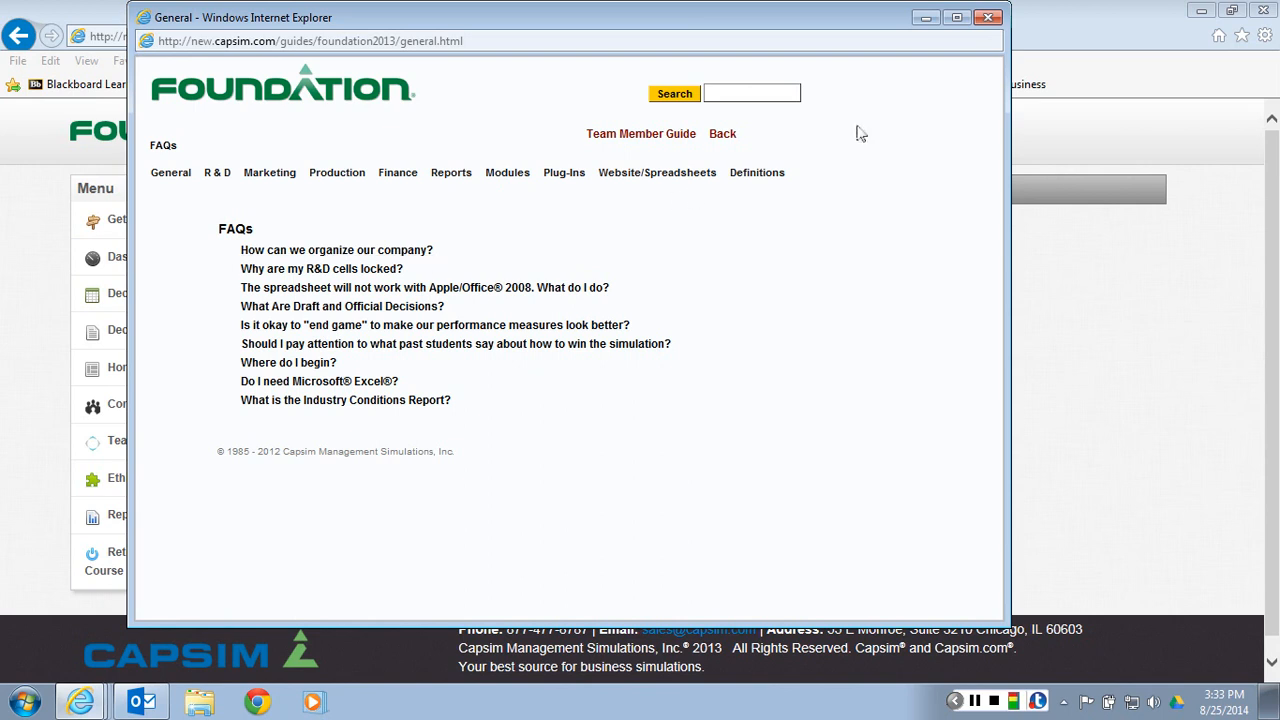
left_click(989, 18)
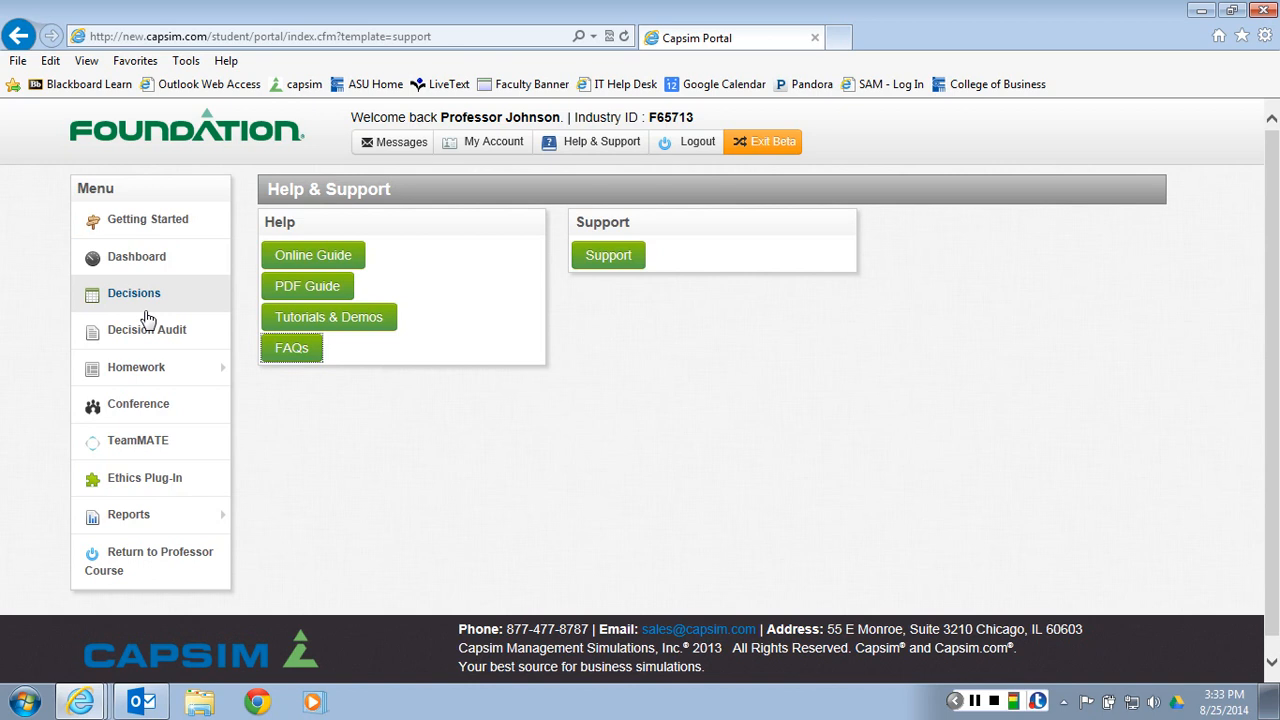
Launch the web version of the decision spreadsheet and open the Research & Development decisions
left_click(142, 300)
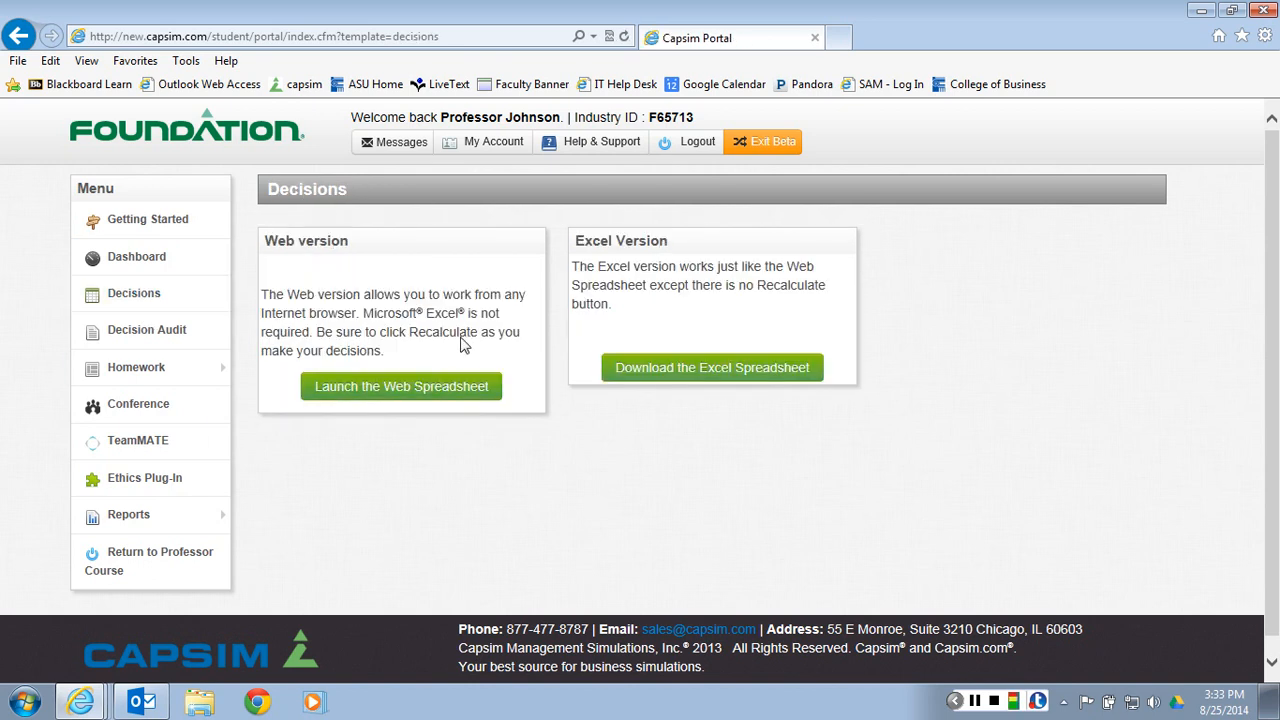
left_click(463, 388)
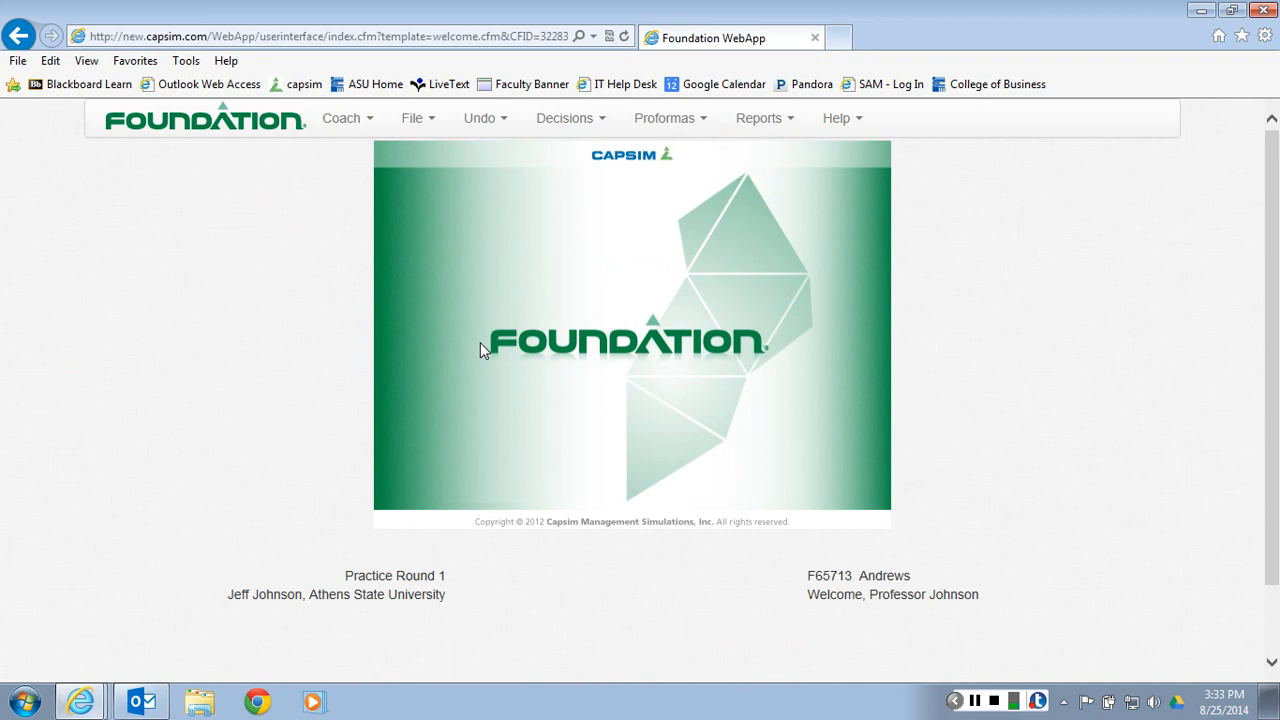
left_click(586, 128)
left_click(562, 155)
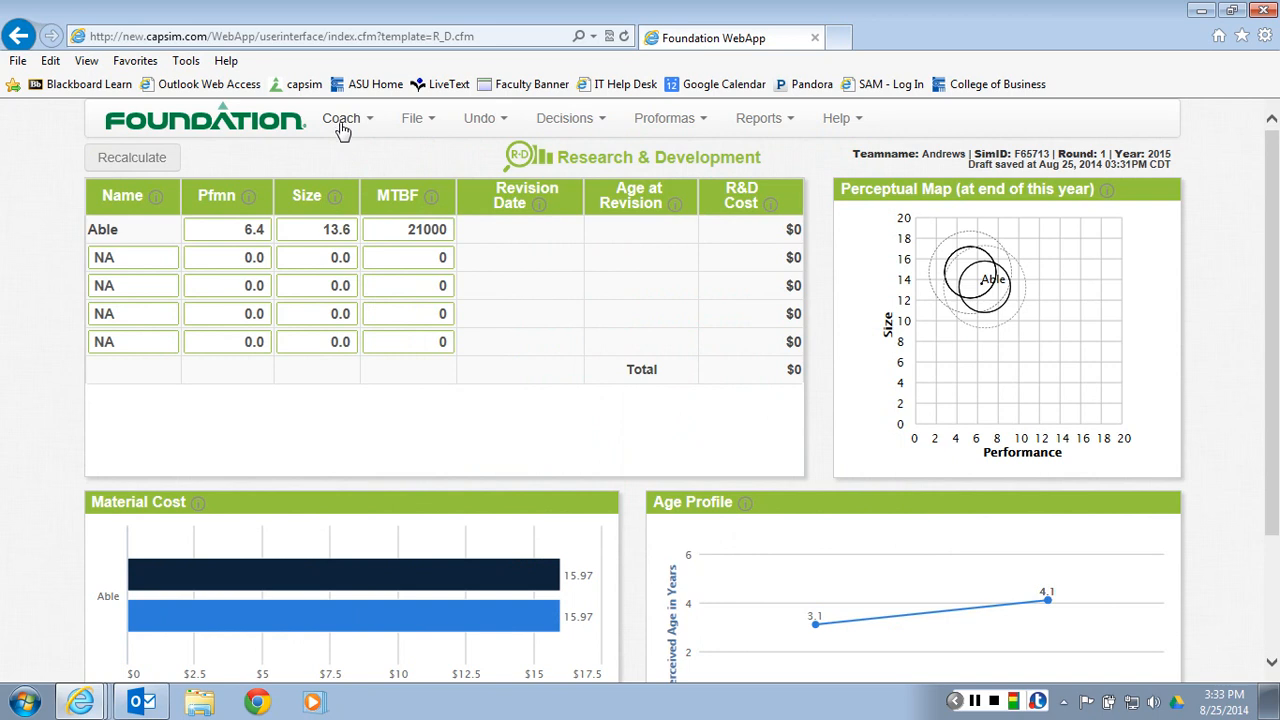
View and close the coach page for the R&D department, and read the help note on the MTBF column
left_click(343, 120)
left_click(343, 156)
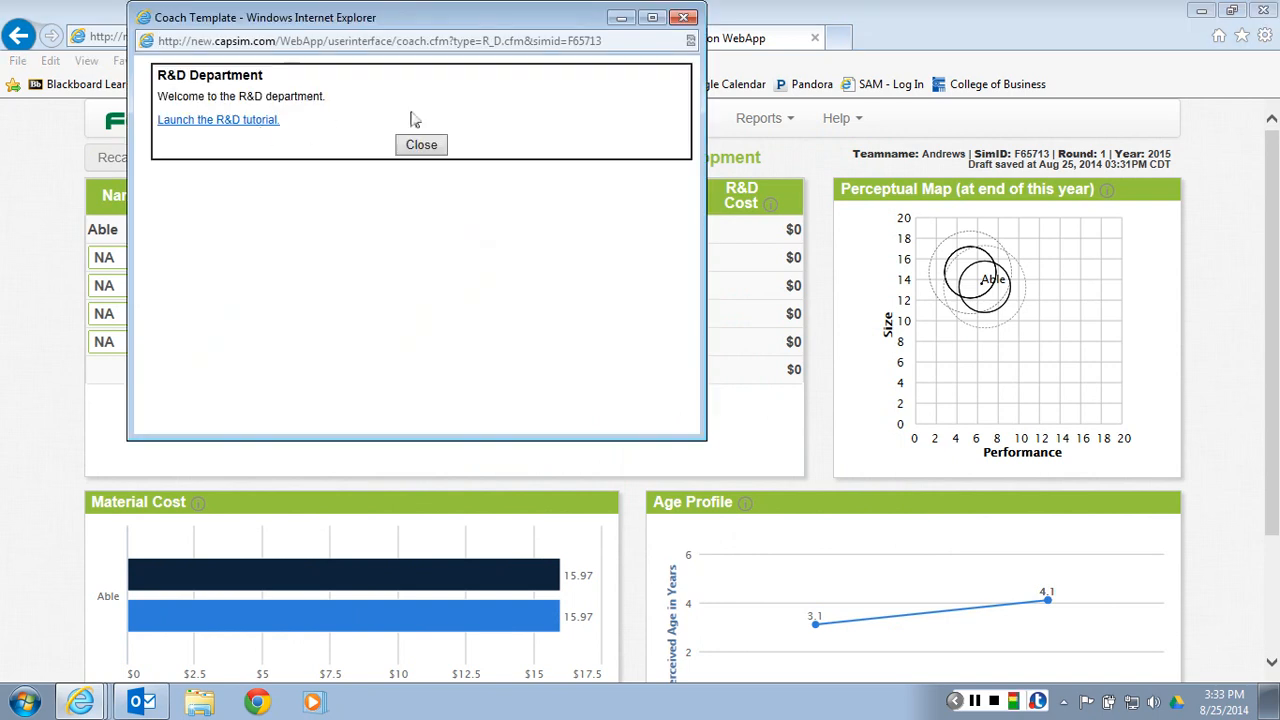
left_click(684, 19)
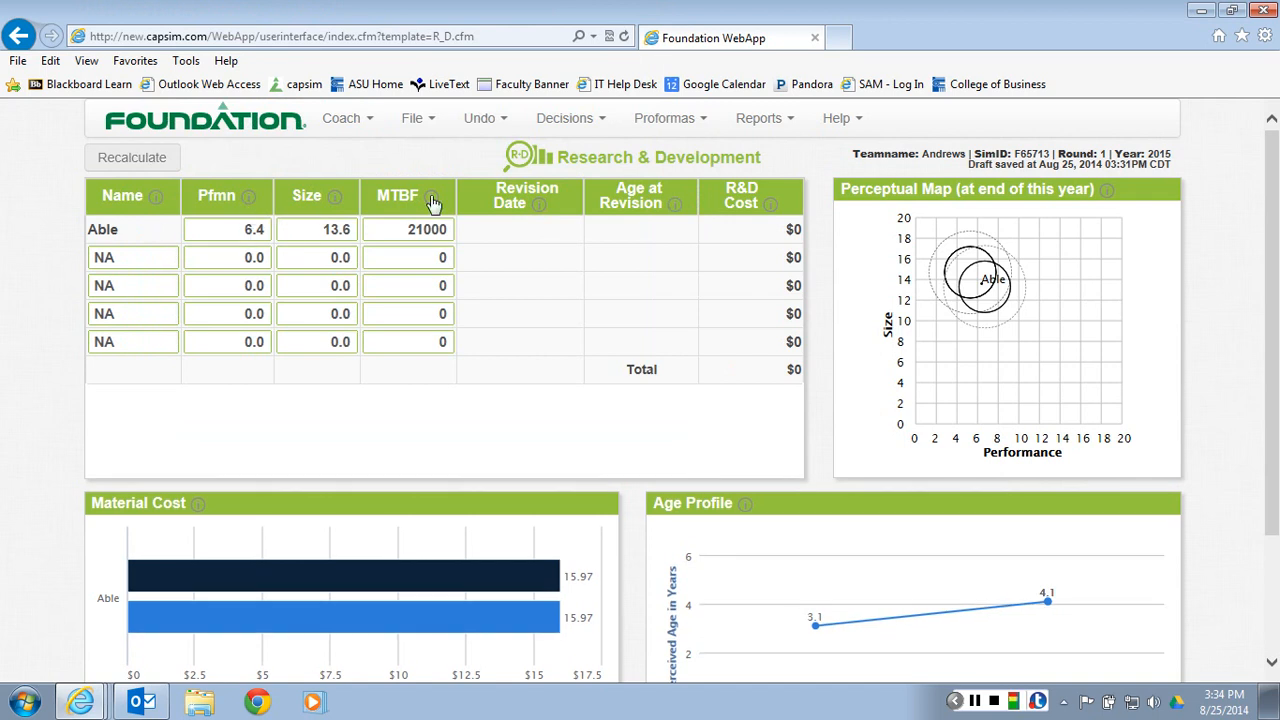
mouse_move(435, 198)
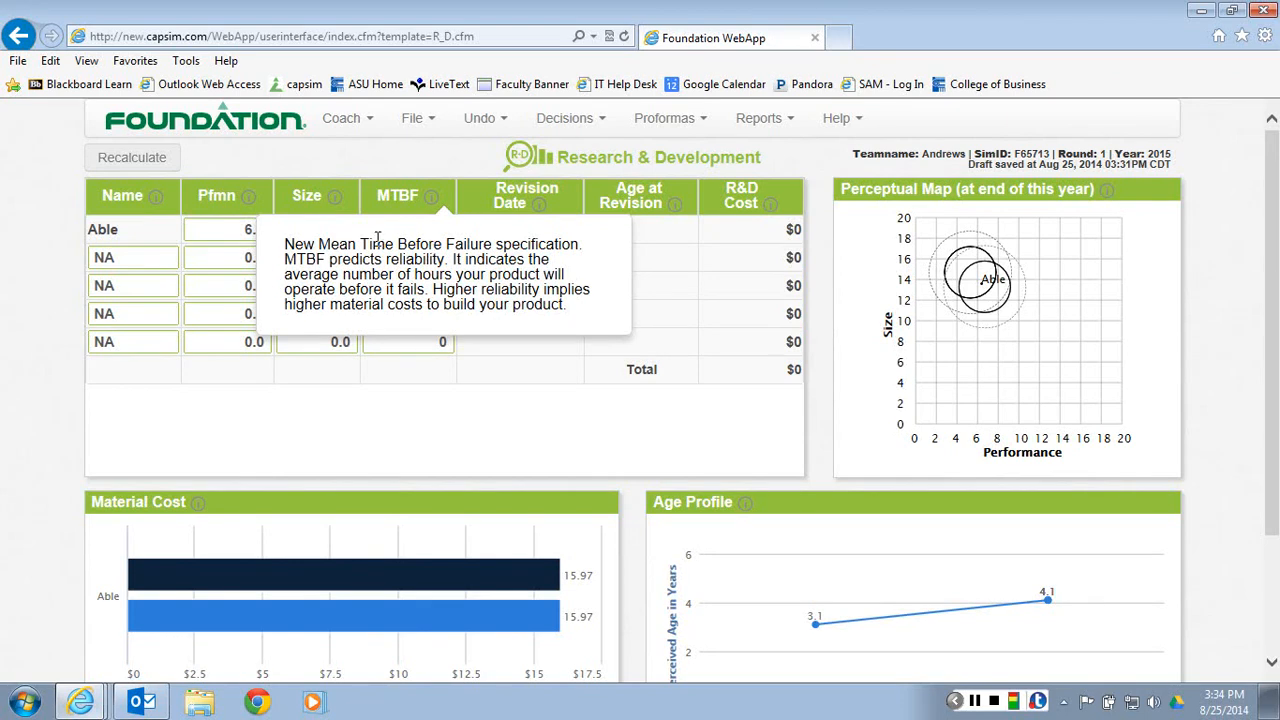
left_click(45, 283)
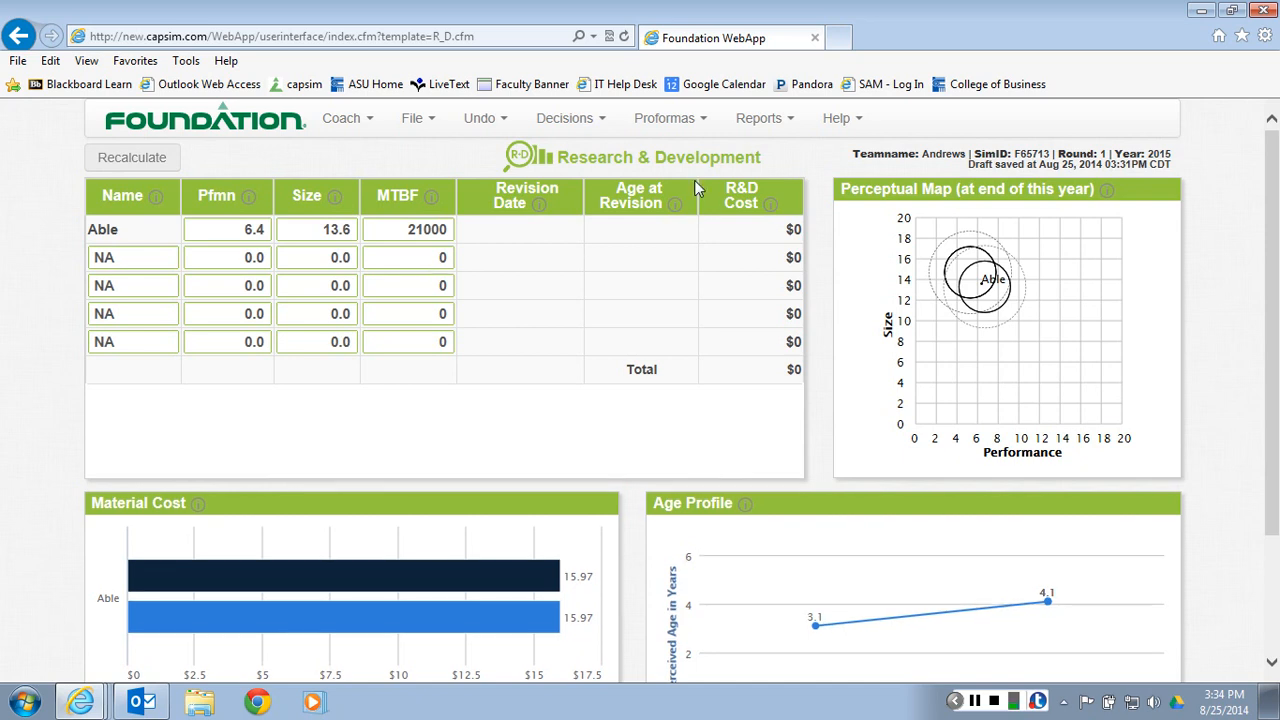
Point out the current round in the R&D header, and open the Low Tech Segment report in a maximized window
left_click(774, 124)
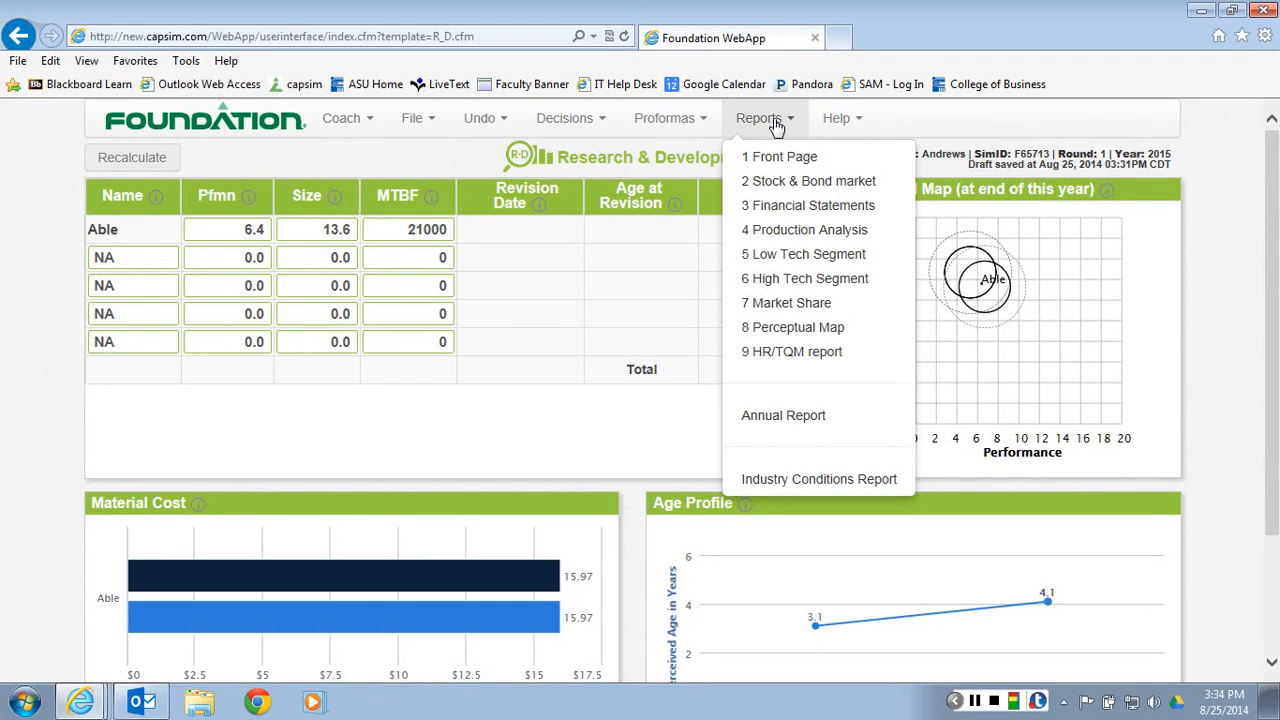
left_click_drag(1058, 155, 1104, 153)
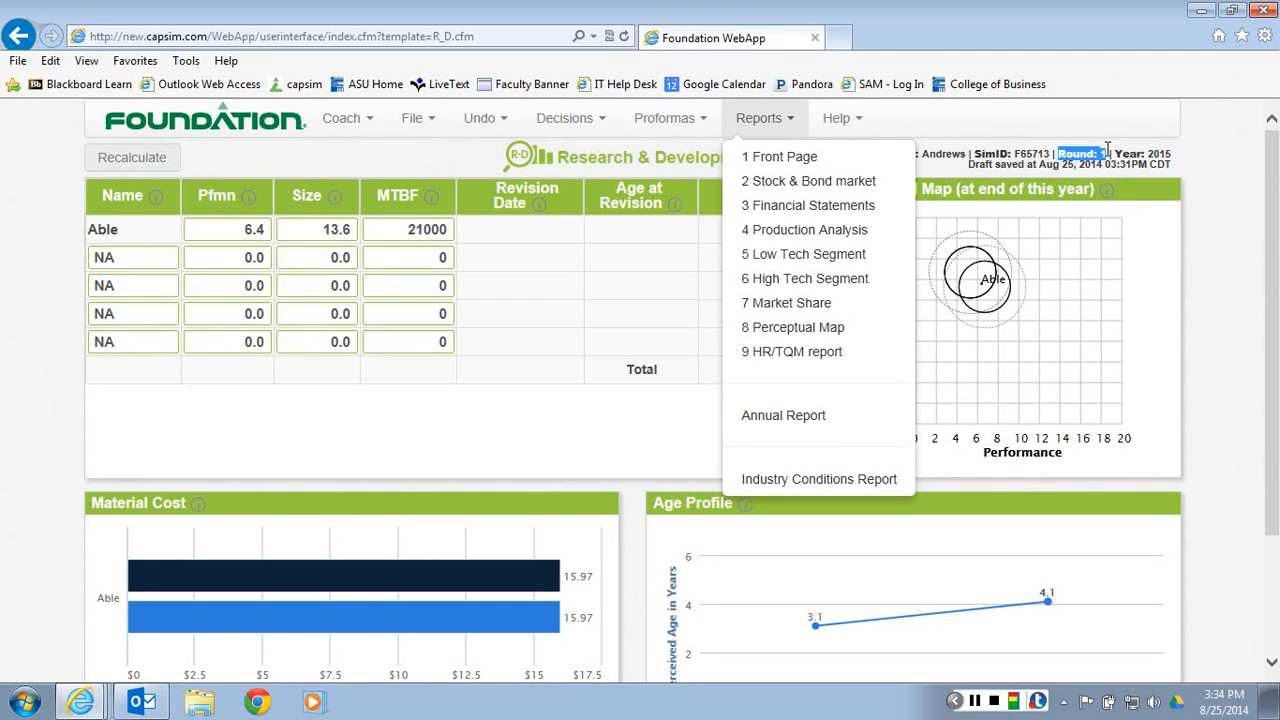
left_click(771, 125)
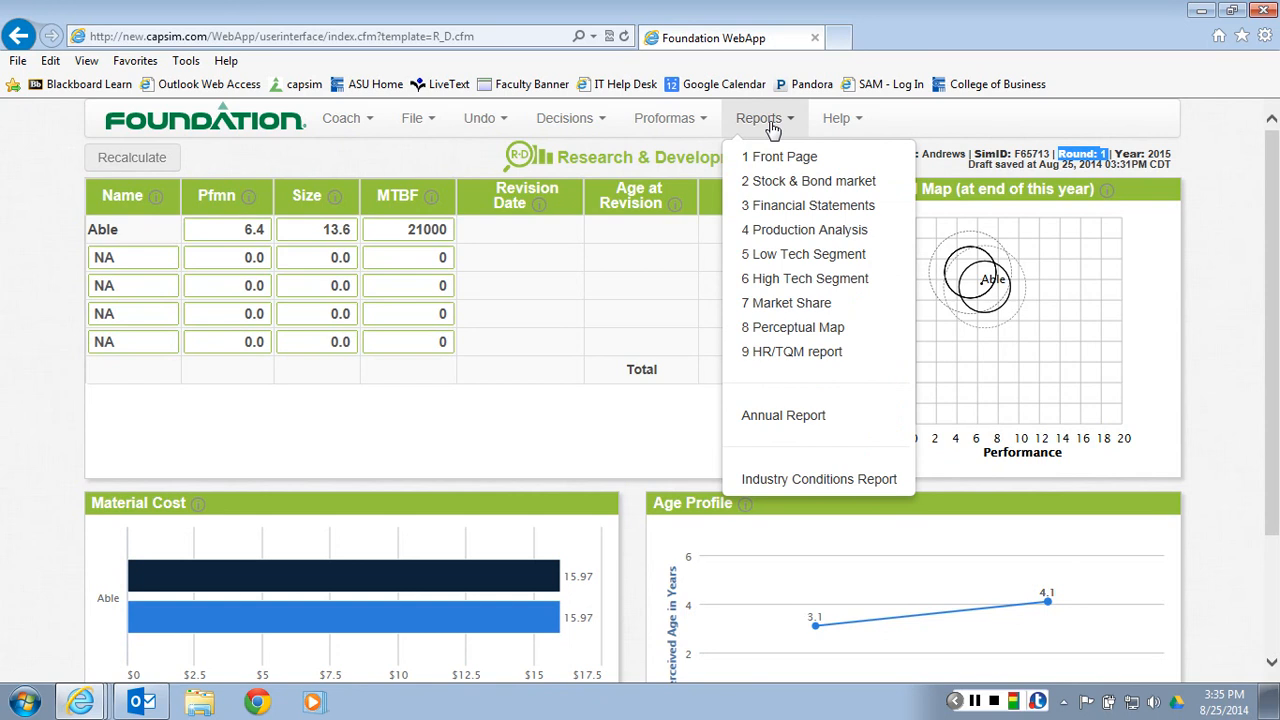
left_click(802, 254)
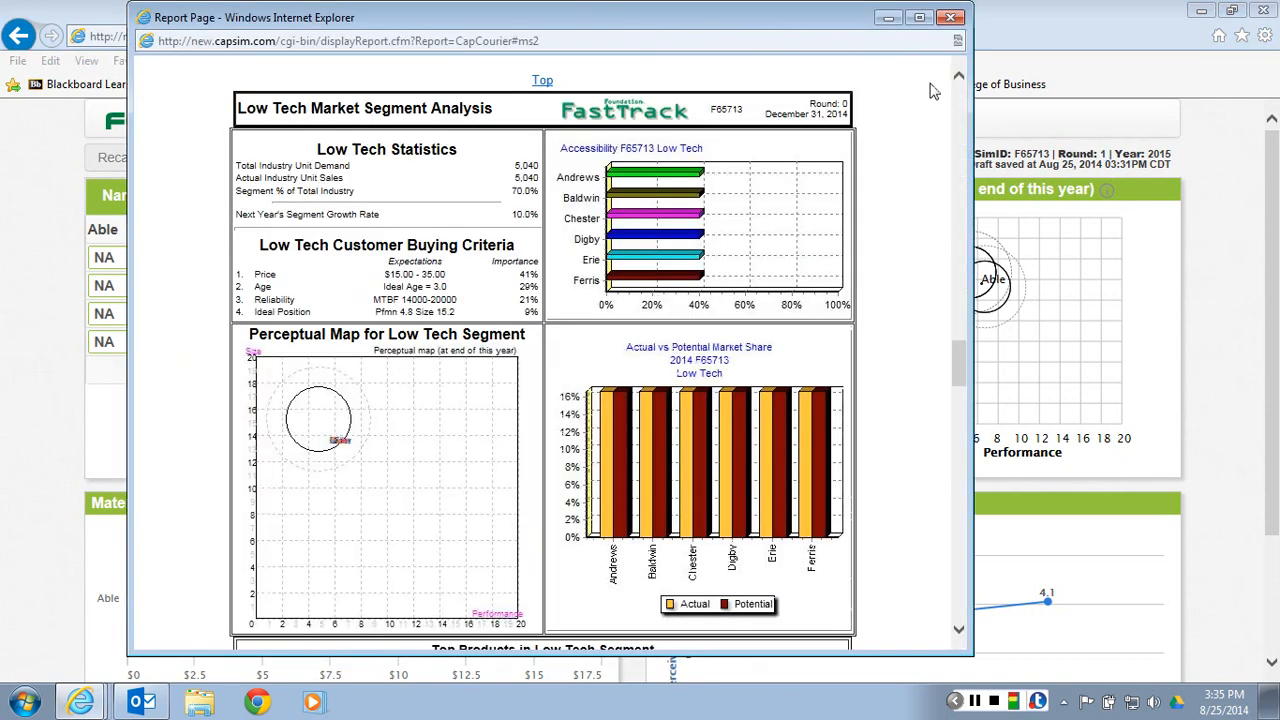
left_click(919, 17)
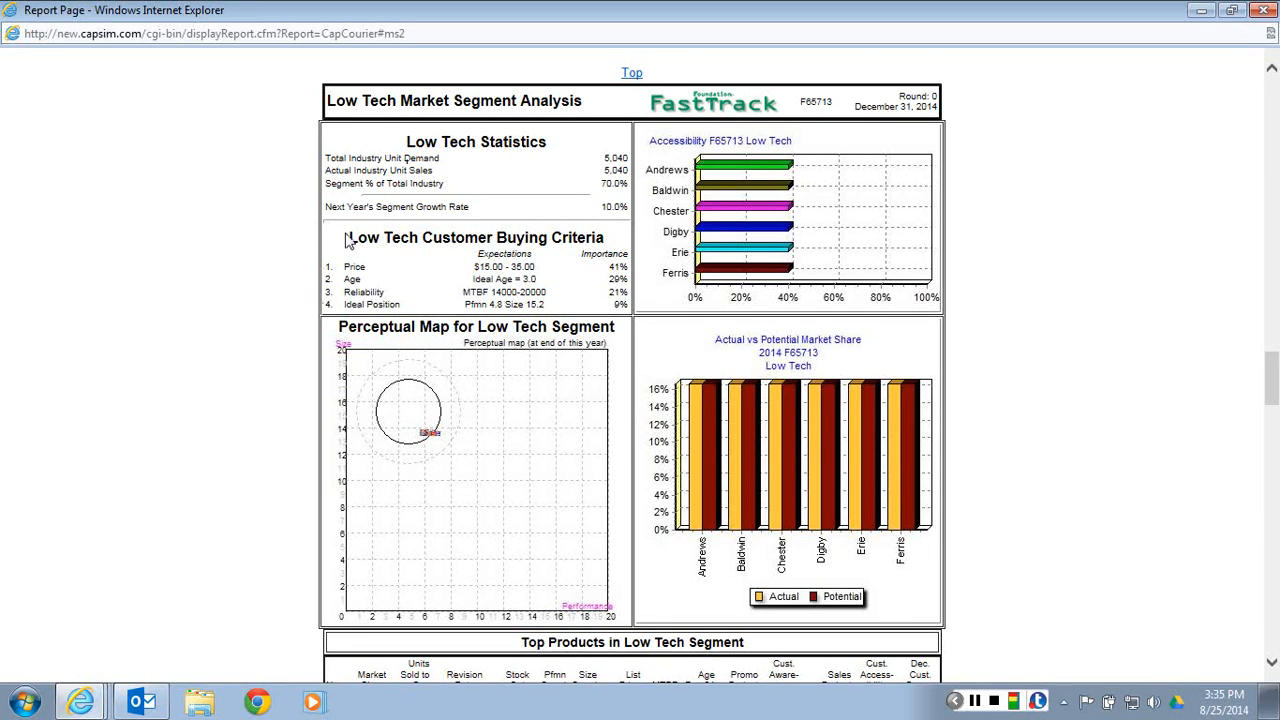
Examine the Low Tech Customer Buying Criteria, highlighting the heading, the Reliability and Ideal Position rows, and the Ideal Position label
left_click_drag(348, 238, 600, 240)
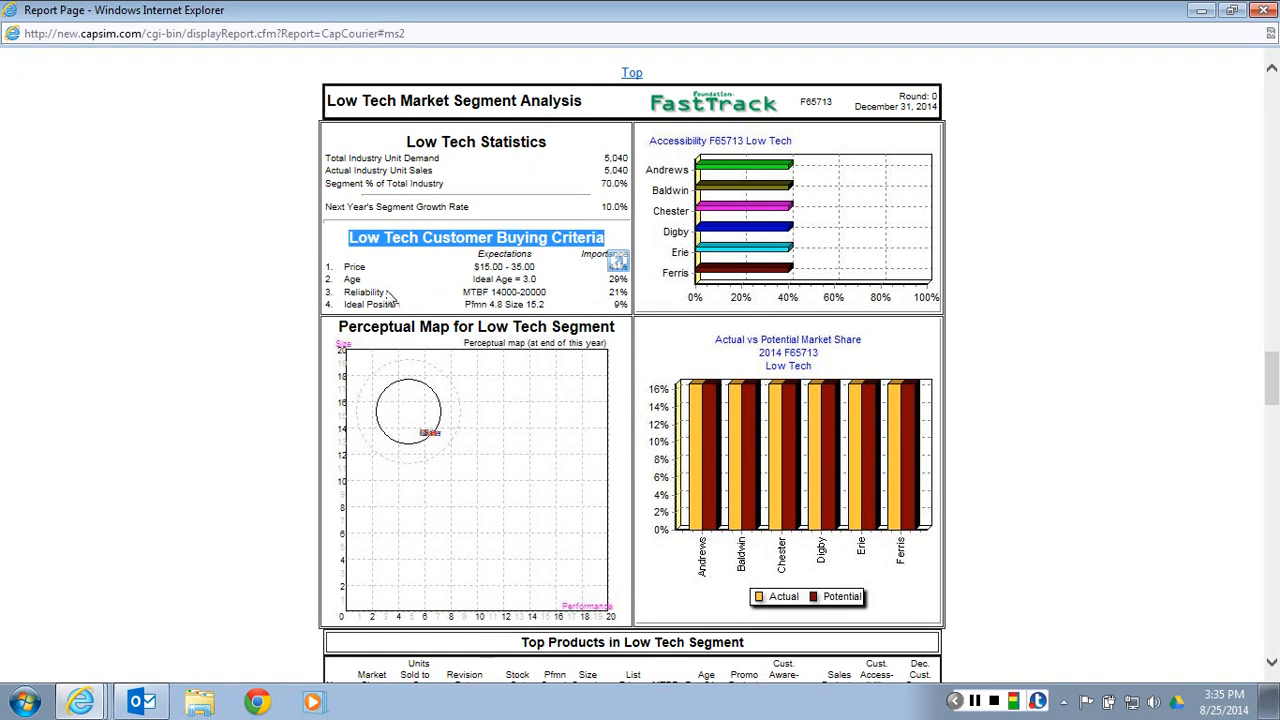
left_click_drag(347, 292, 622, 305)
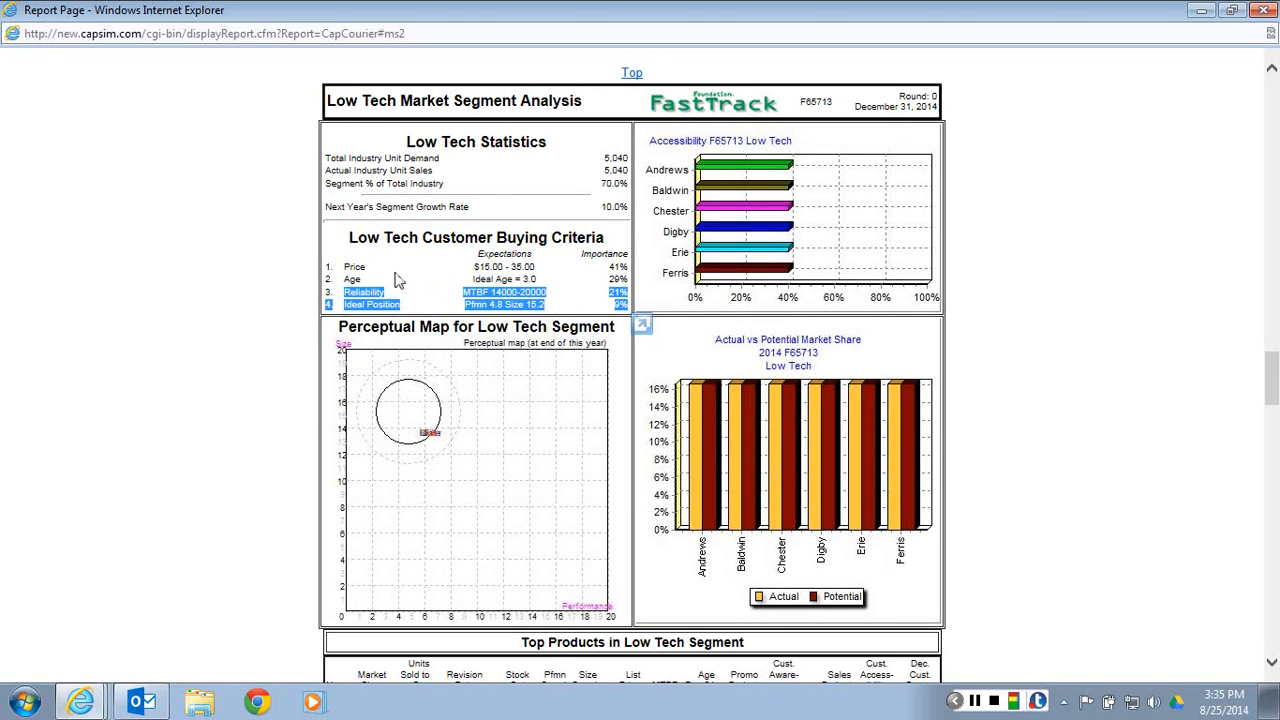
left_click(463, 313)
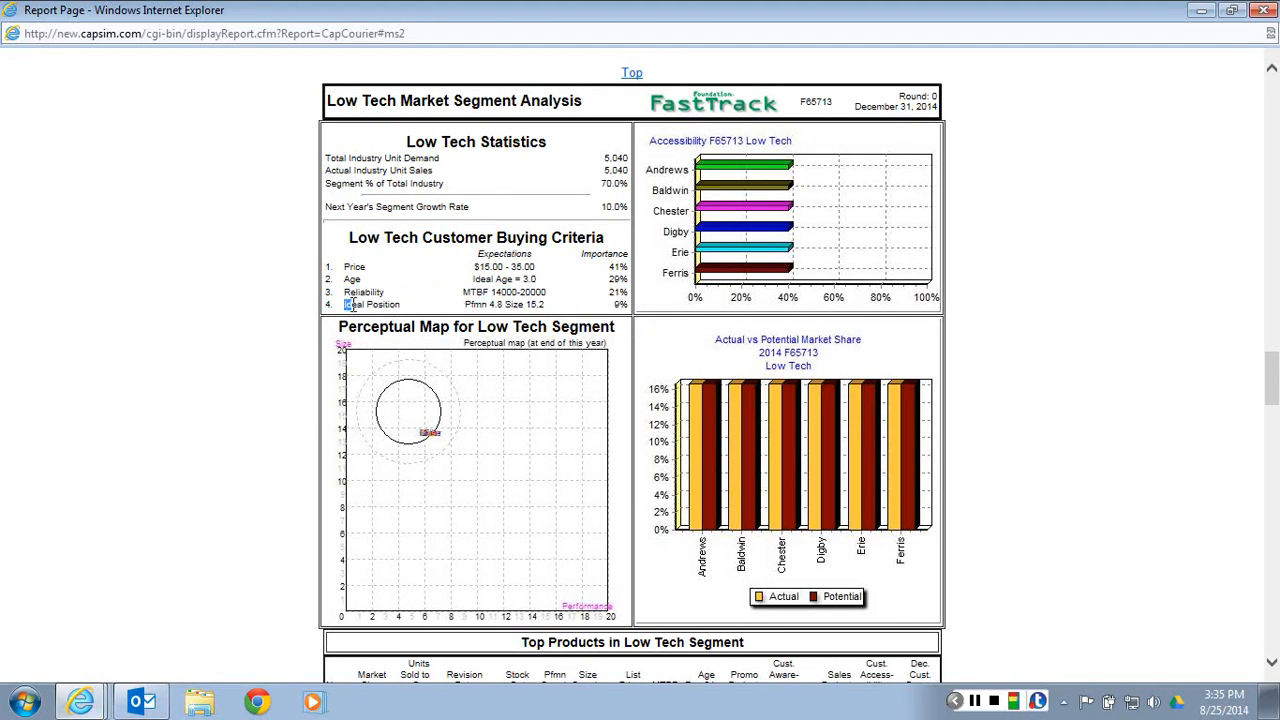
left_click_drag(345, 304, 413, 305)
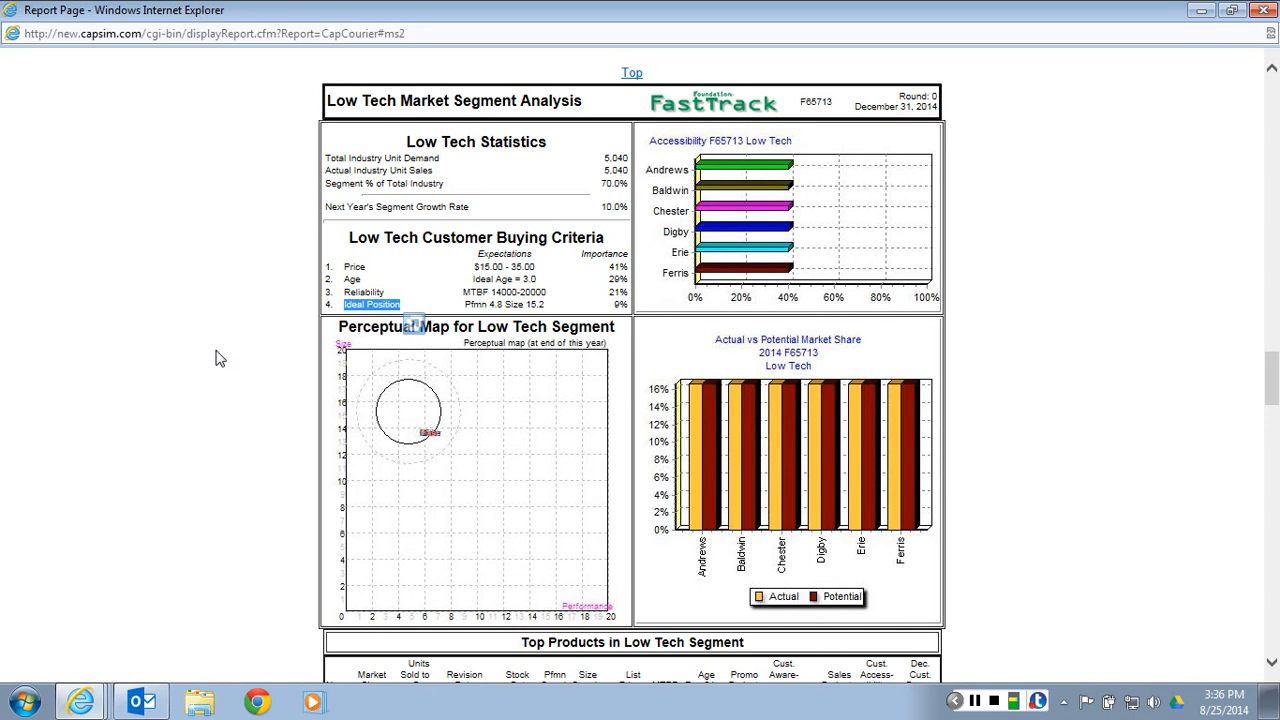
Examine the High Tech Customer Buying Criteria, highlighting the heading, the Ideal Position label, and its performance and size expectation
scroll(250, 403, "down", 5)
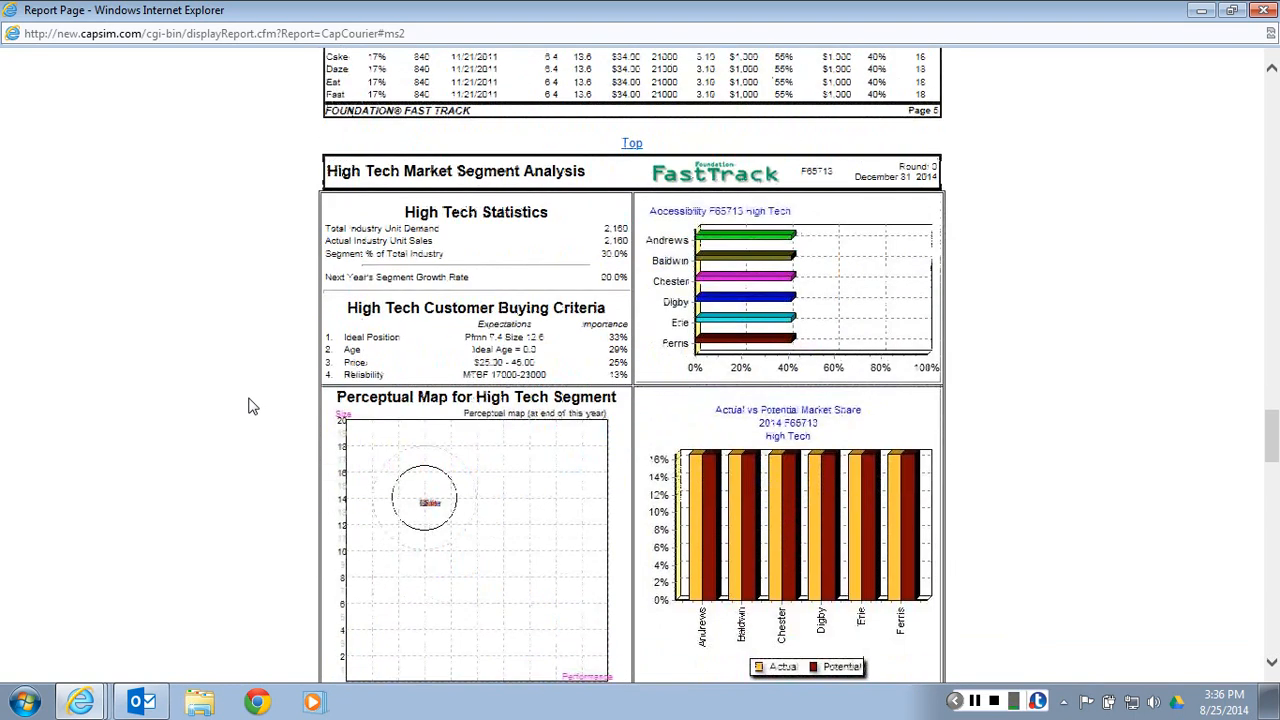
scroll(250, 402, "down", 2)
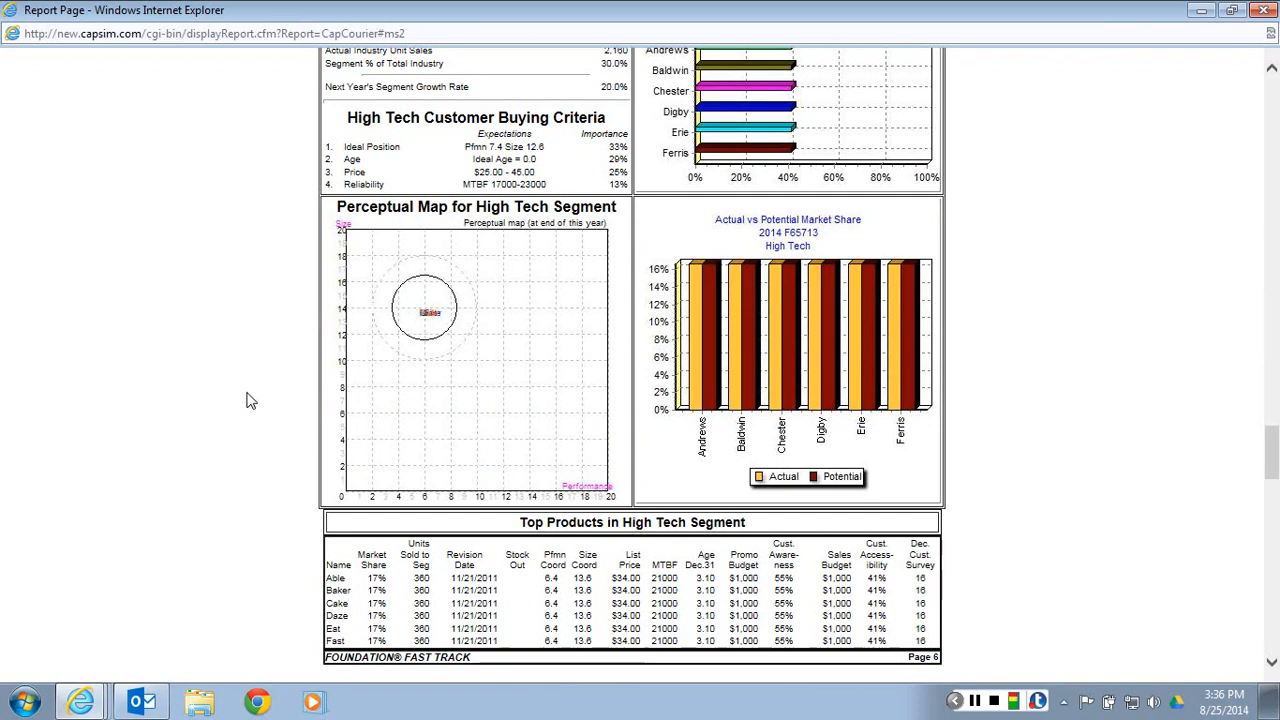
scroll(250, 401, "down", 1)
scroll(455, 482, "up", 3)
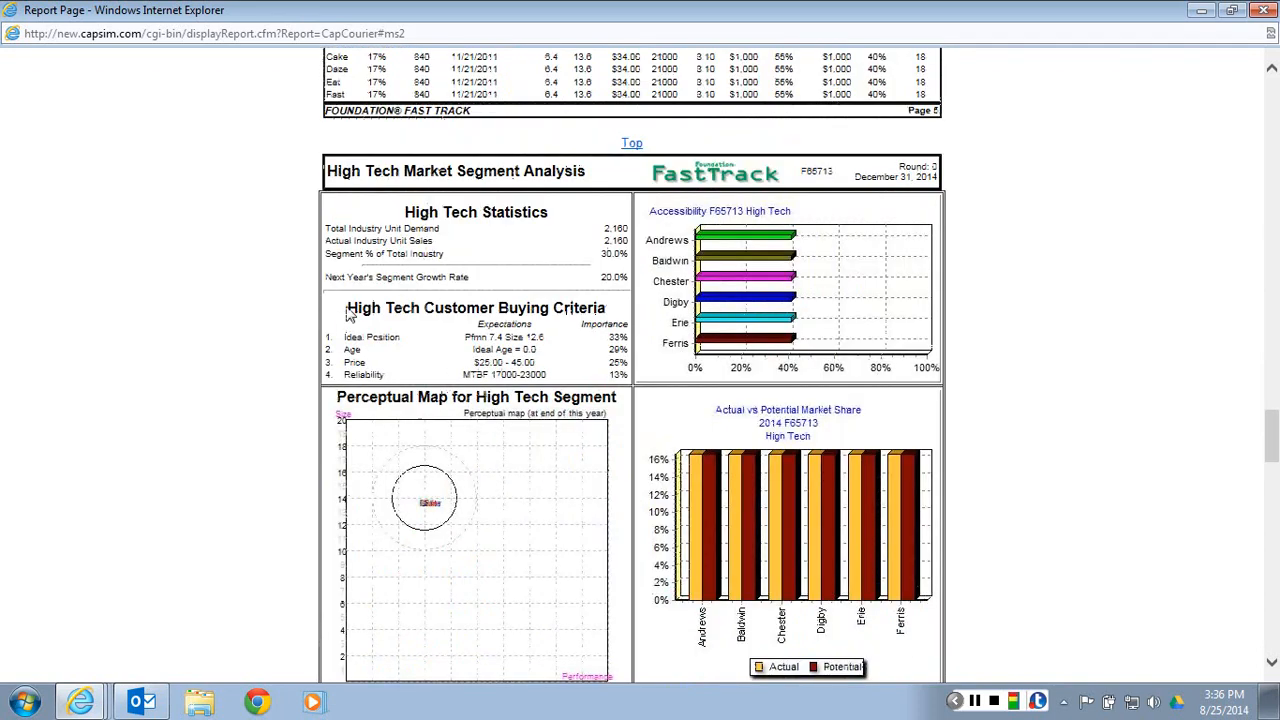
triple_click(347, 313)
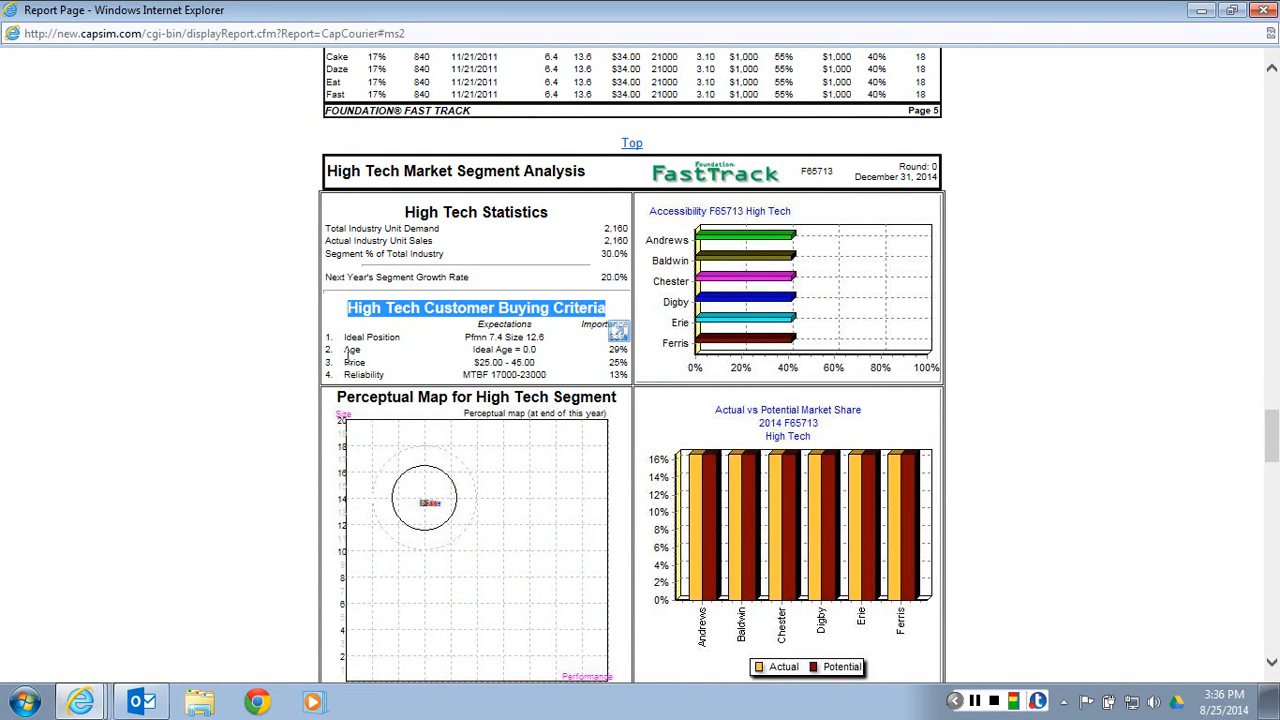
left_click_drag(344, 337, 420, 342)
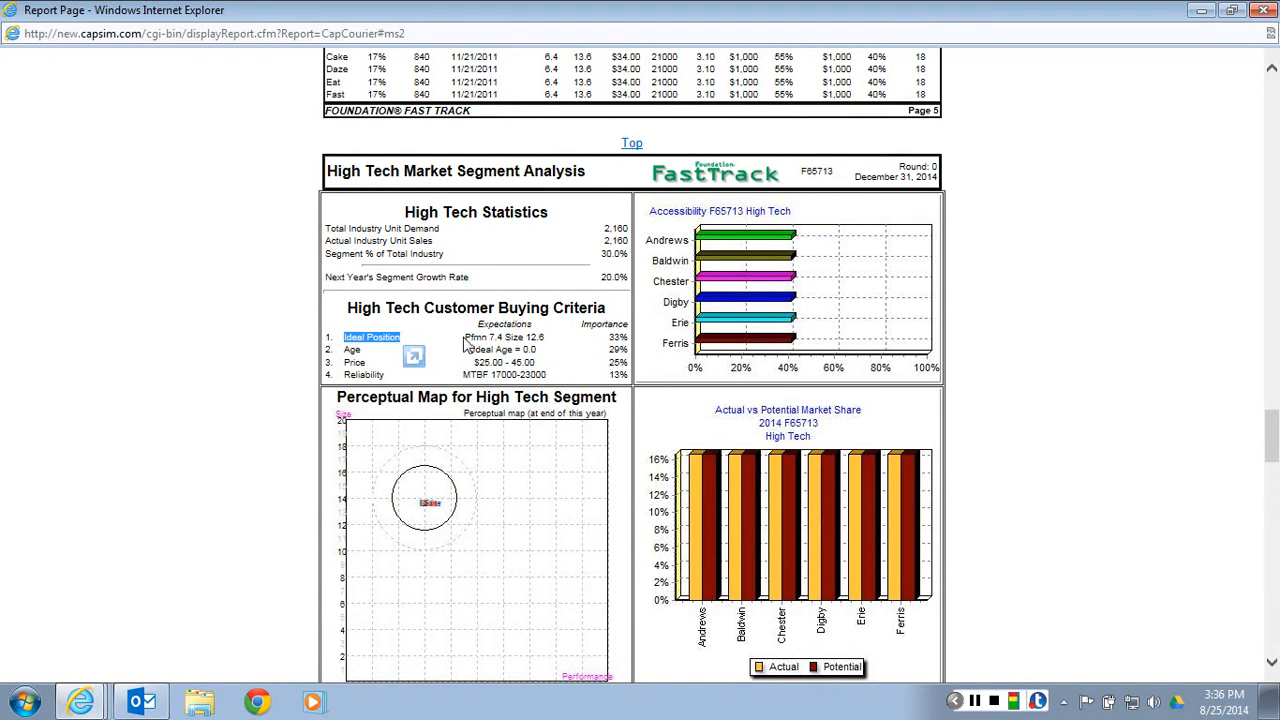
left_click_drag(464, 337, 545, 338)
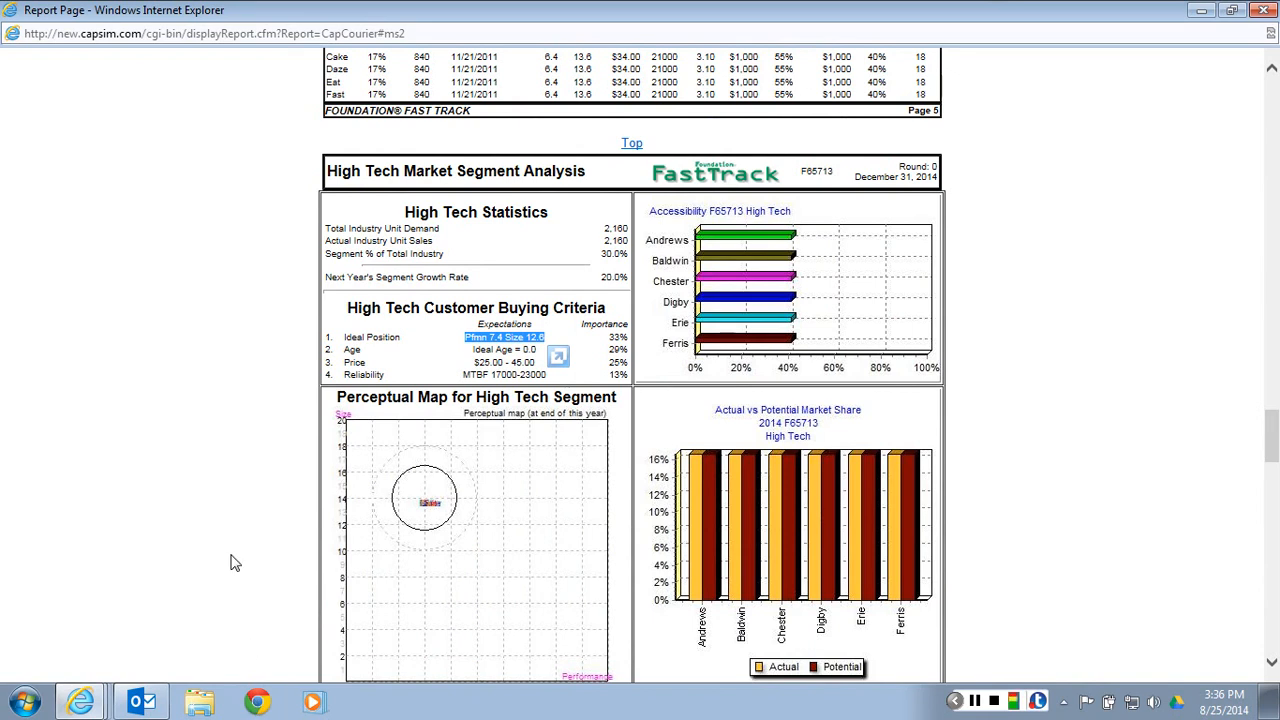
Switch back to the R&D worksheet and add a new product named Ant with Pfmn 7.4 and Size 12.6
key("alt+Tab")
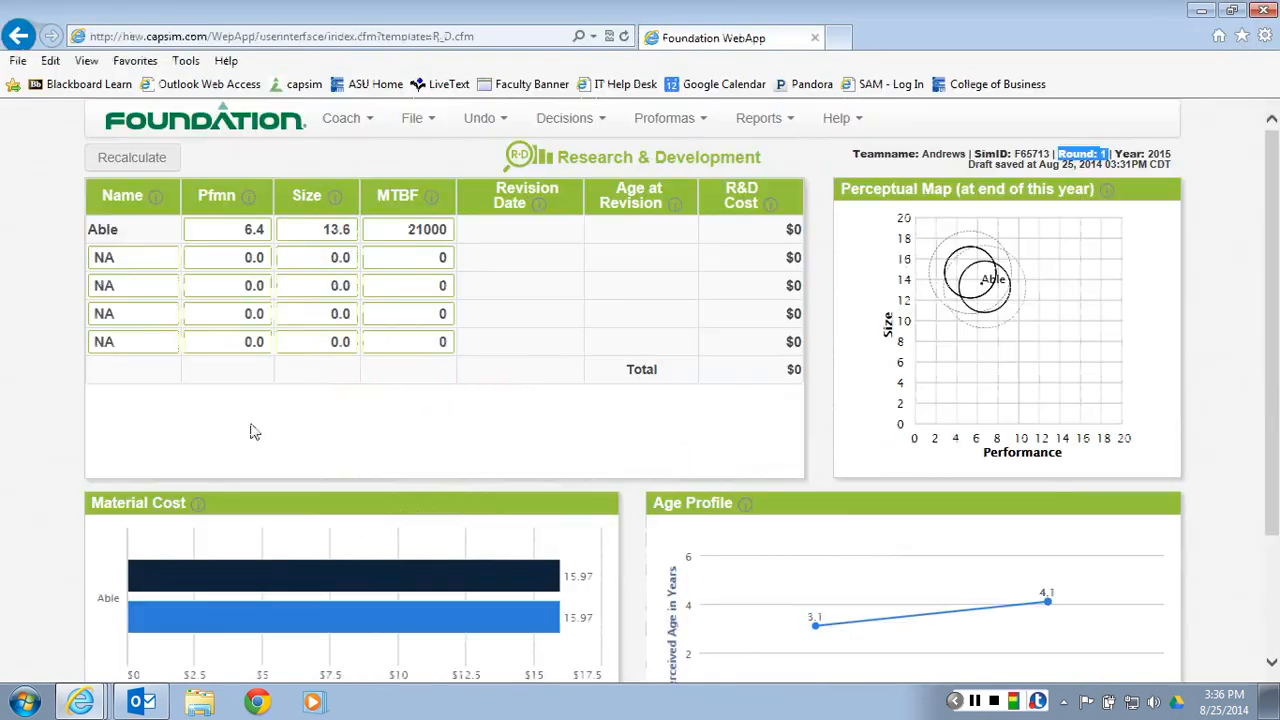
left_click(127, 257)
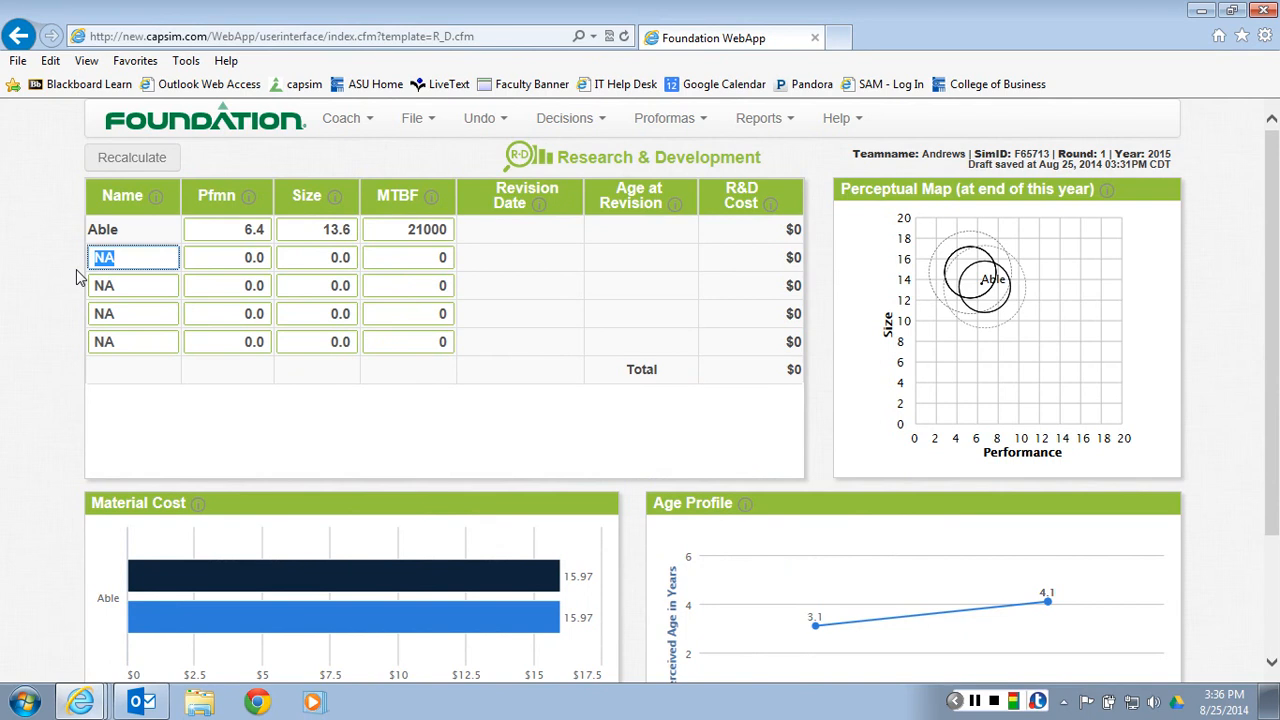
type("Ant")
key("Tab")
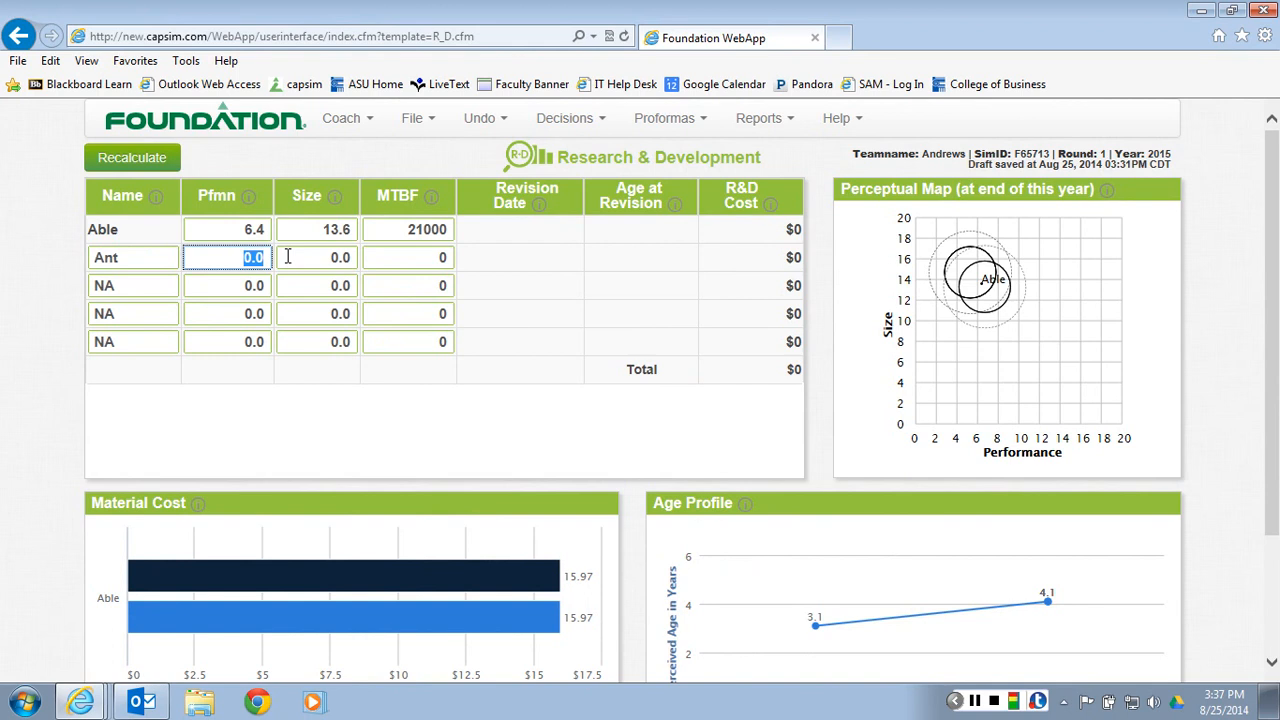
type("7.4")
key("Tab")
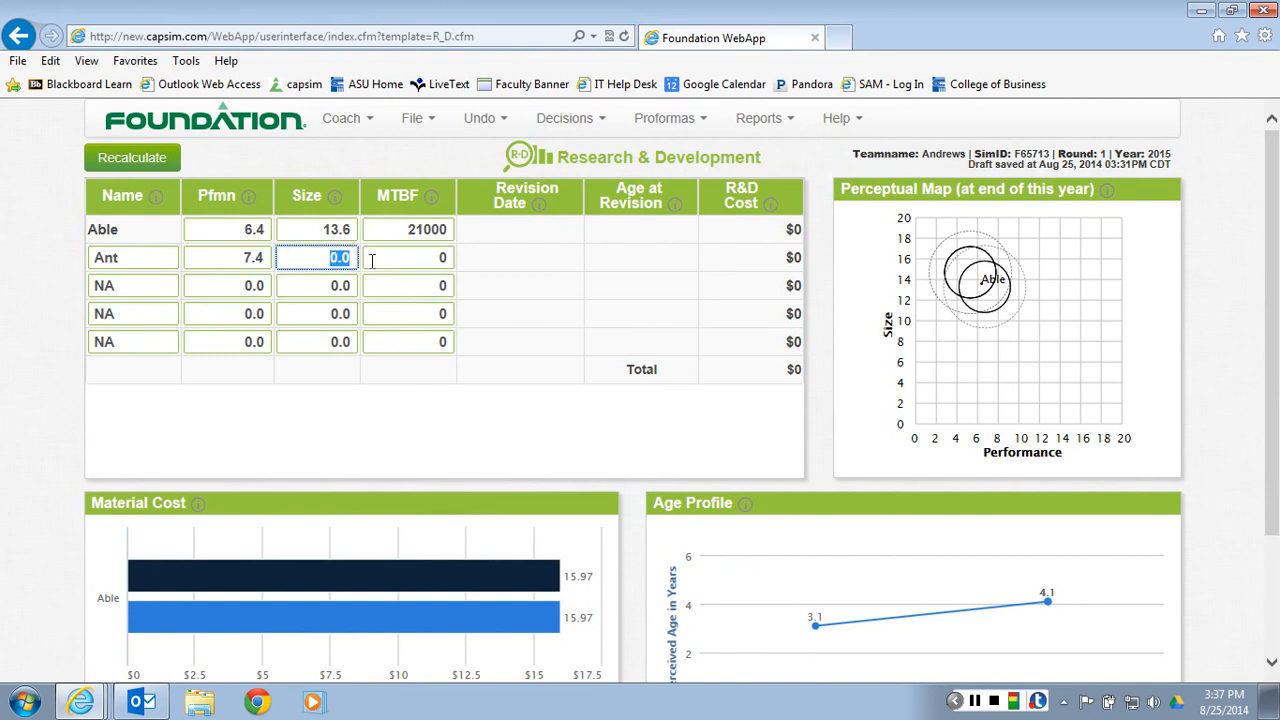
type("12.6")
Check the MTBF range expected for reliability in the High Tech report, and return to the R&D worksheet
key("alt+Tab")
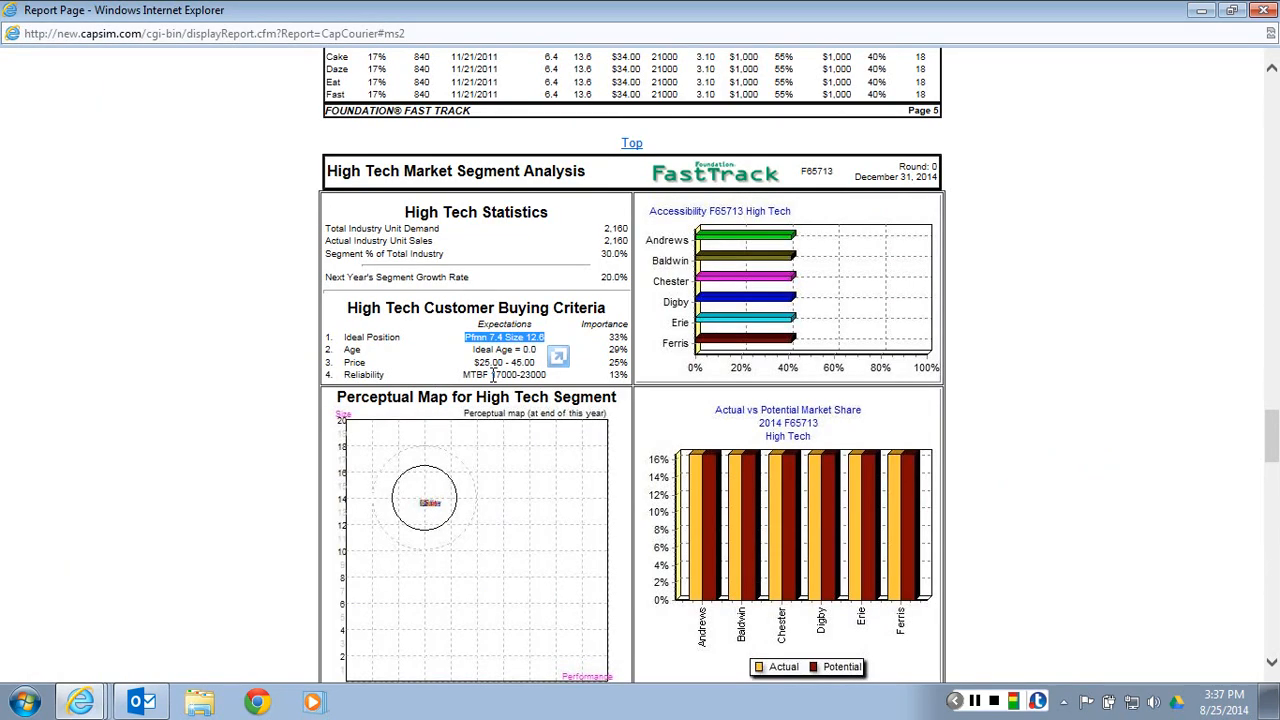
left_click_drag(491, 375, 548, 377)
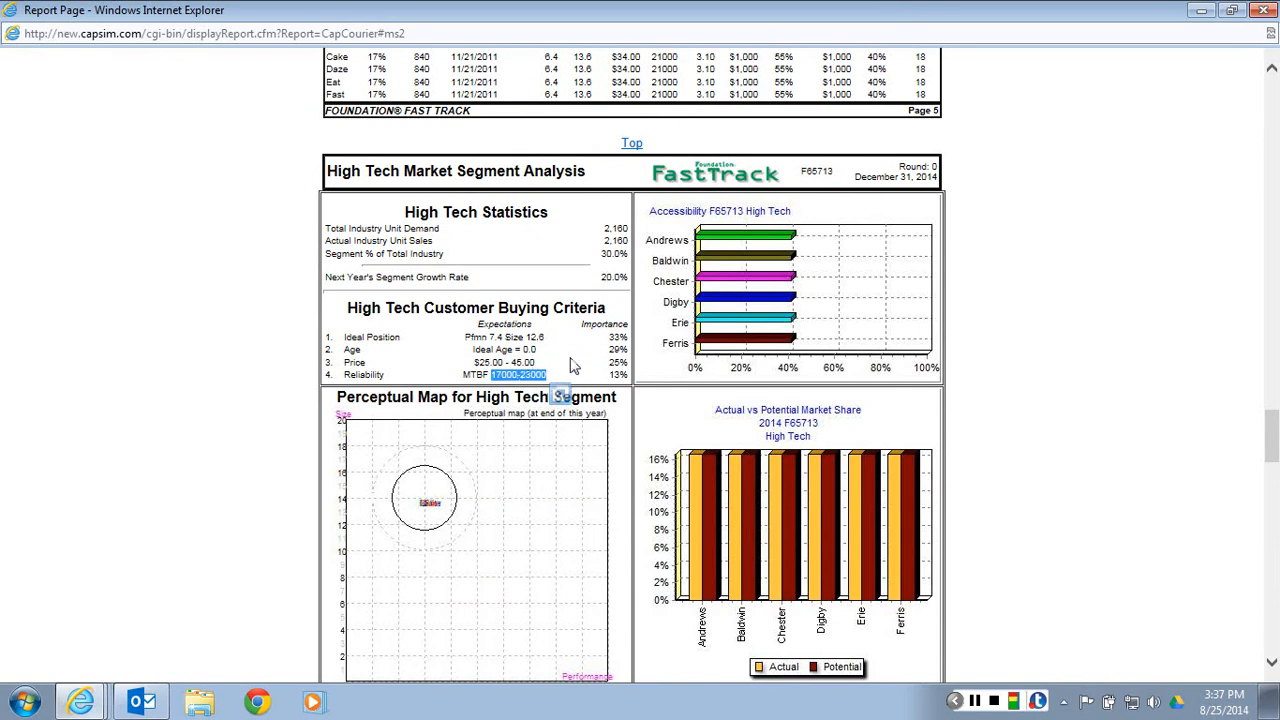
key("alt+Tab")
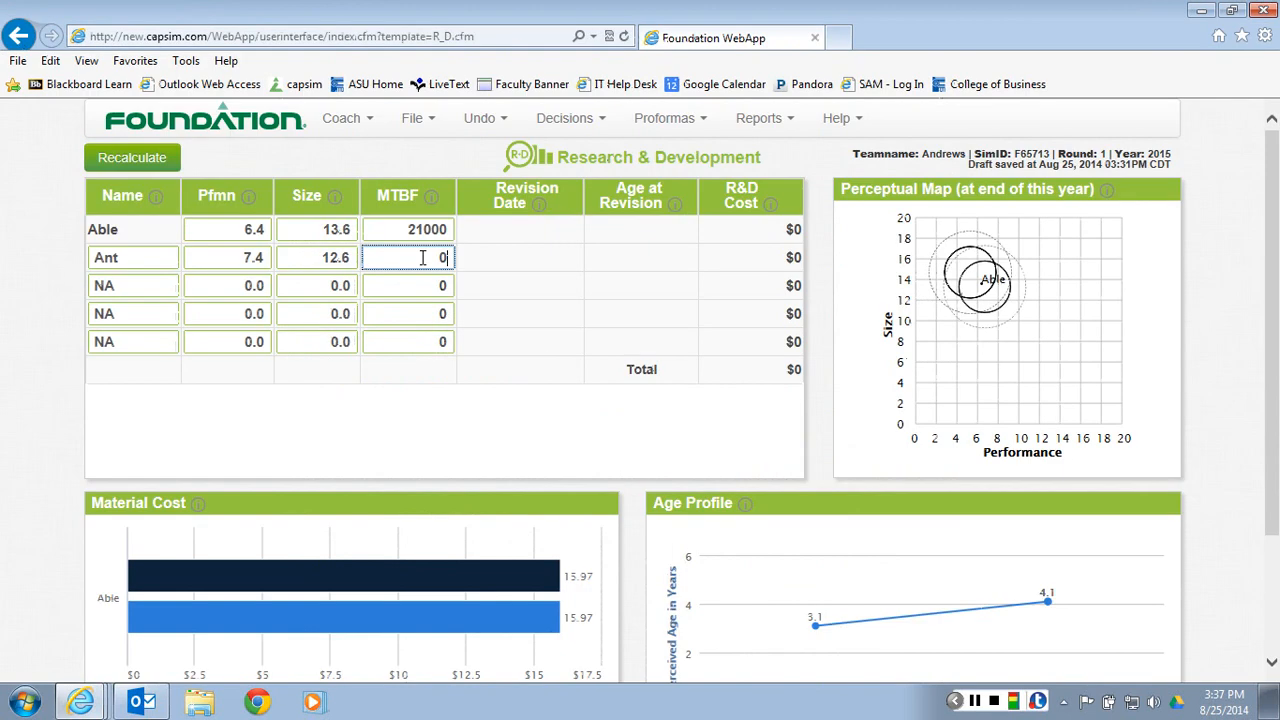
Set Ant's MTBF to 20000, recalculate the R&D decisions, and view the updated charts
type("20000")
key("Tab")
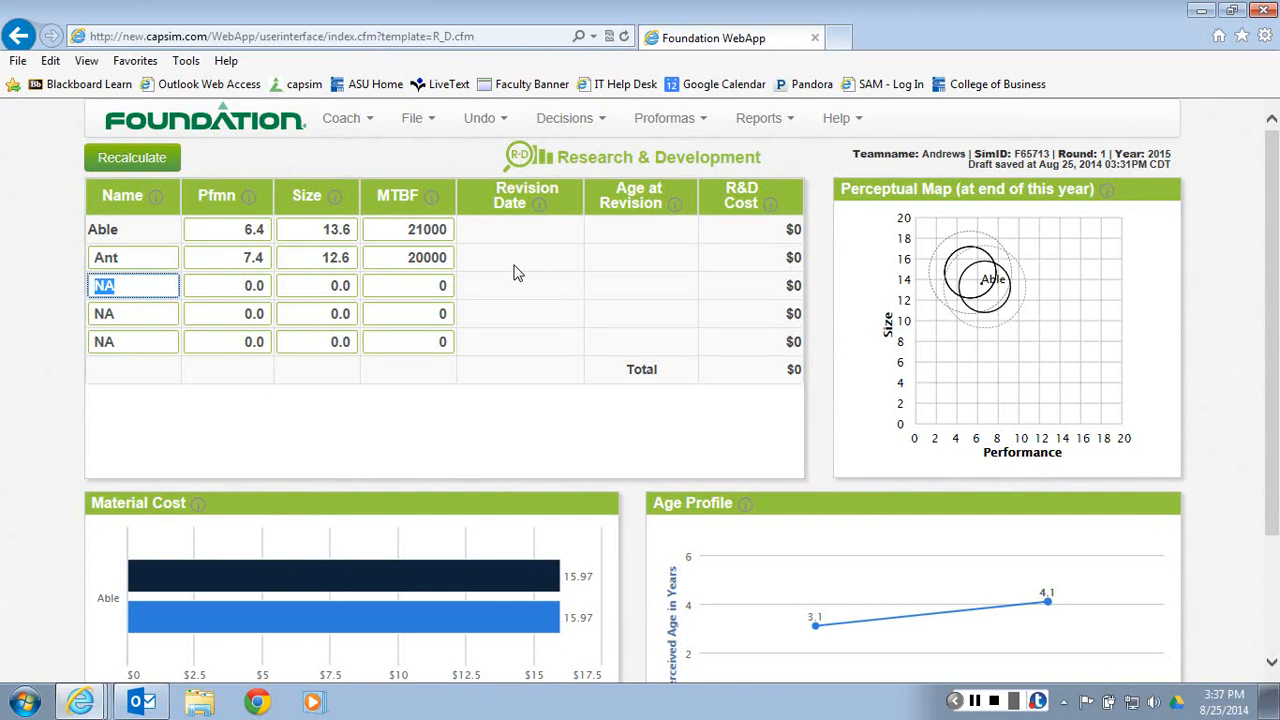
left_click(147, 163)
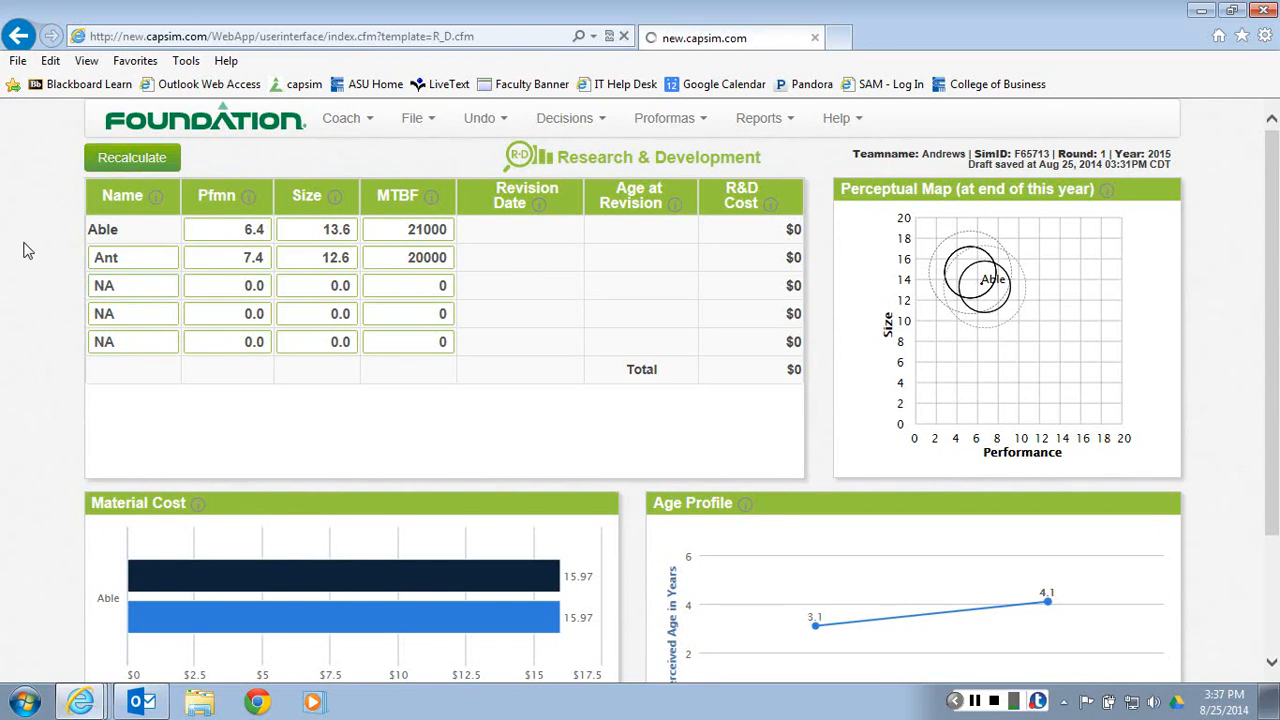
scroll(12, 256, "down", 1)
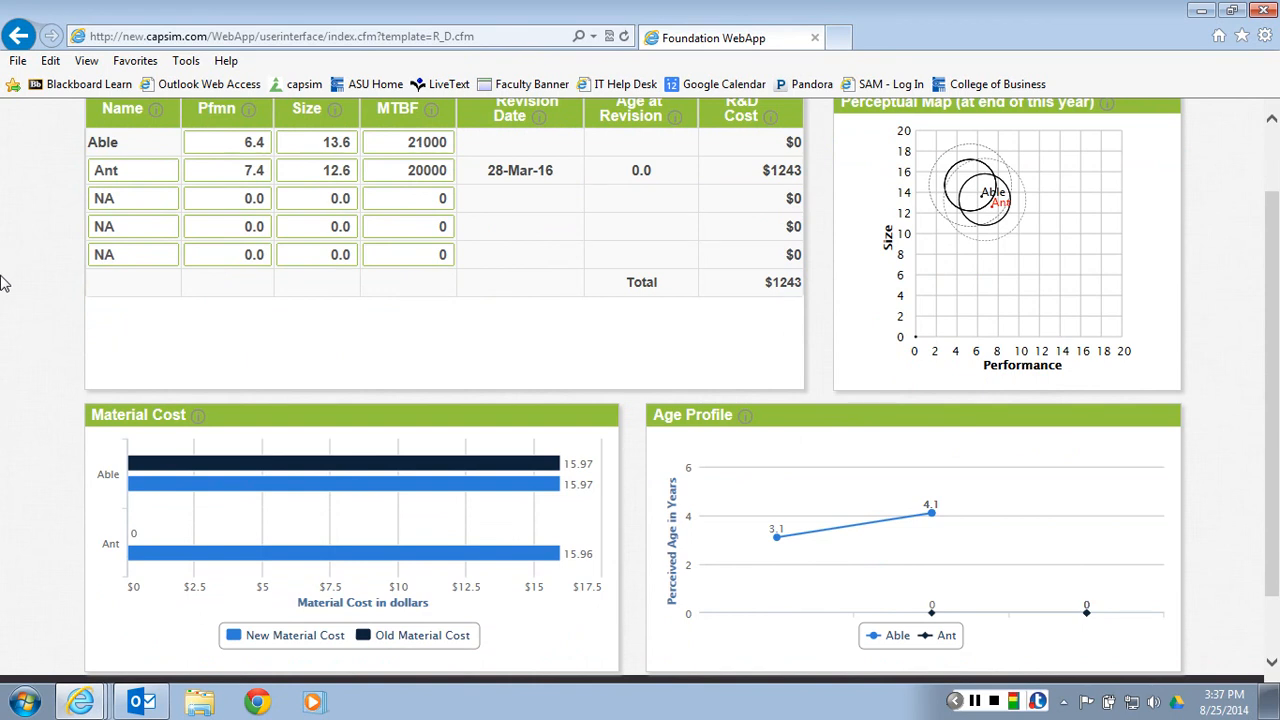
Inspect Ant's new material cost, and highlight its revision date and the current simulation year
mouse_move(198, 566)
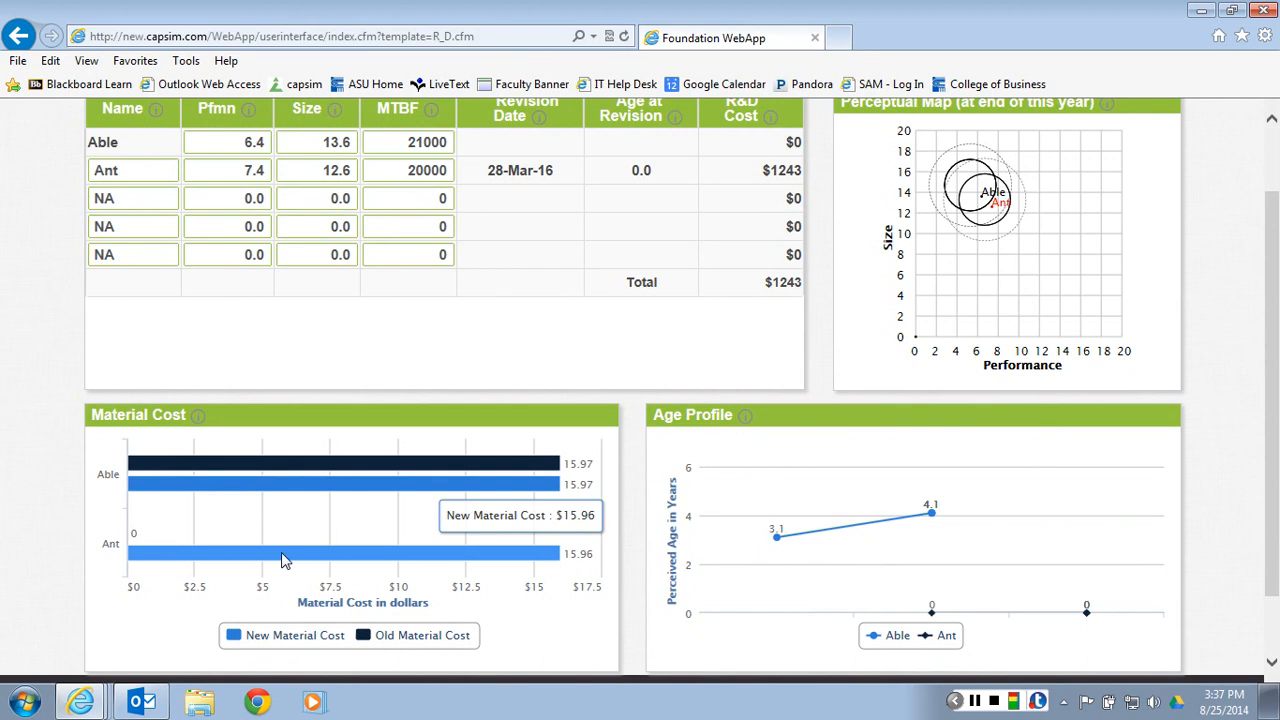
mouse_move(471, 564)
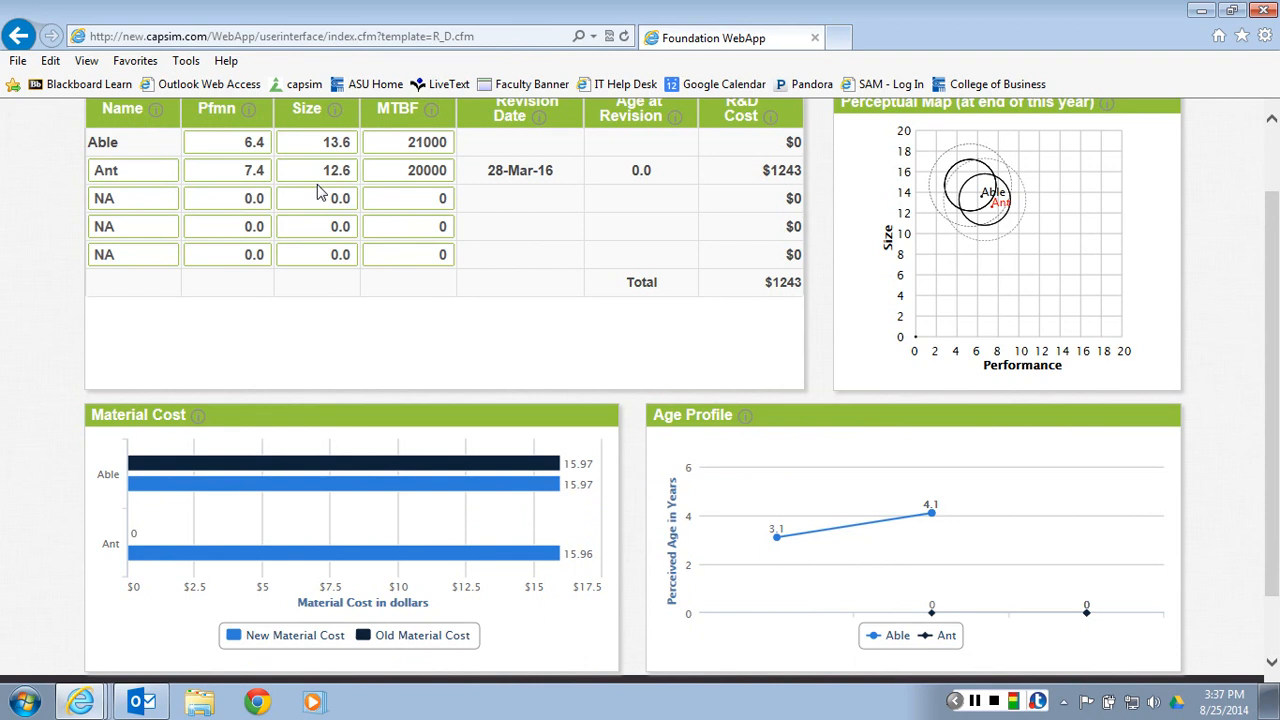
scroll(318, 192, "up", 2)
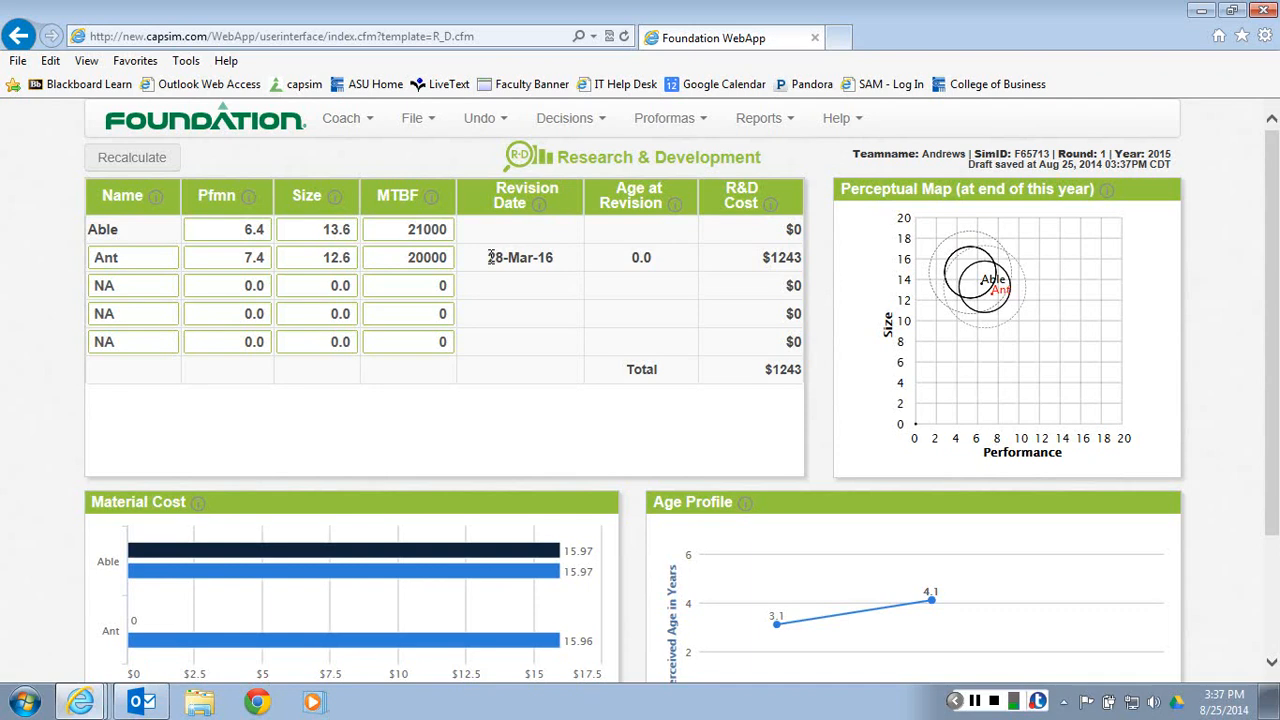
left_click_drag(491, 257, 556, 258)
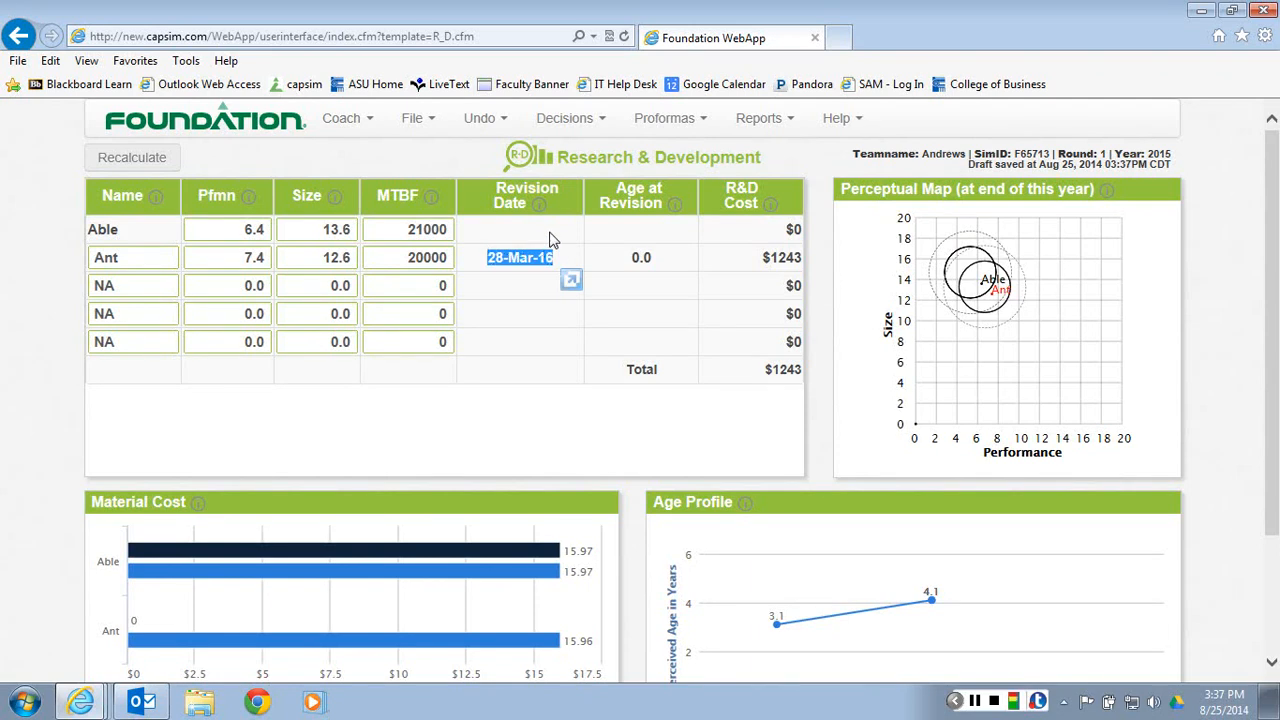
double_click(1156, 153)
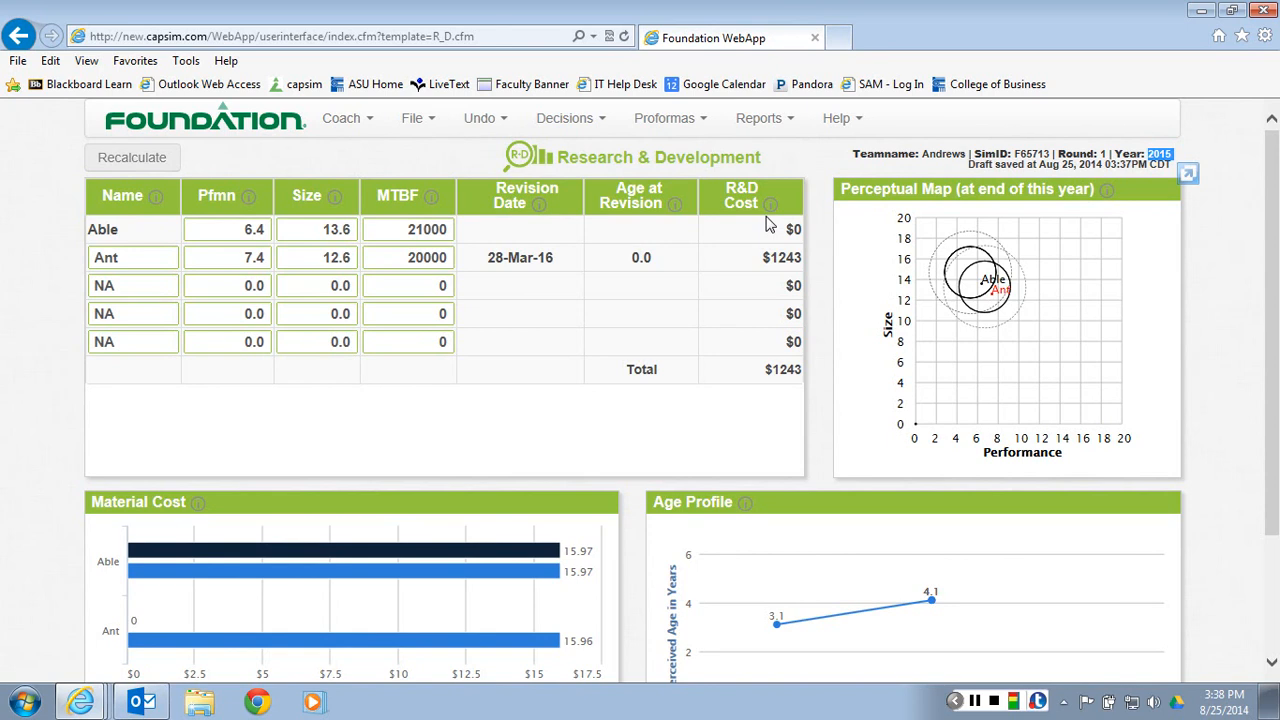
Mark the edge of the High Tech circle on the perceptual map, set Ant's Pfmn to 8.1 and Size to 11.9, and recalculate
left_click(957, 702)
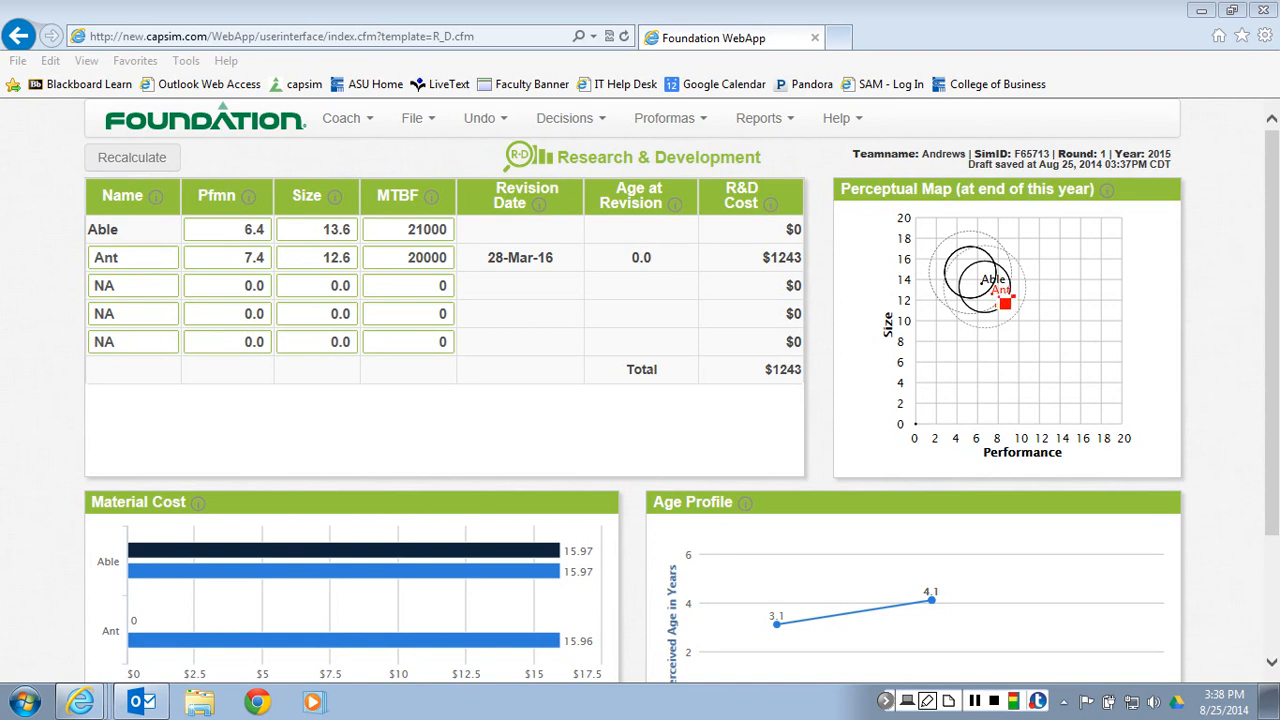
left_click_drag(1003, 303, 1014, 295)
left_click(235, 258)
left_click_drag(235, 258, 313, 274)
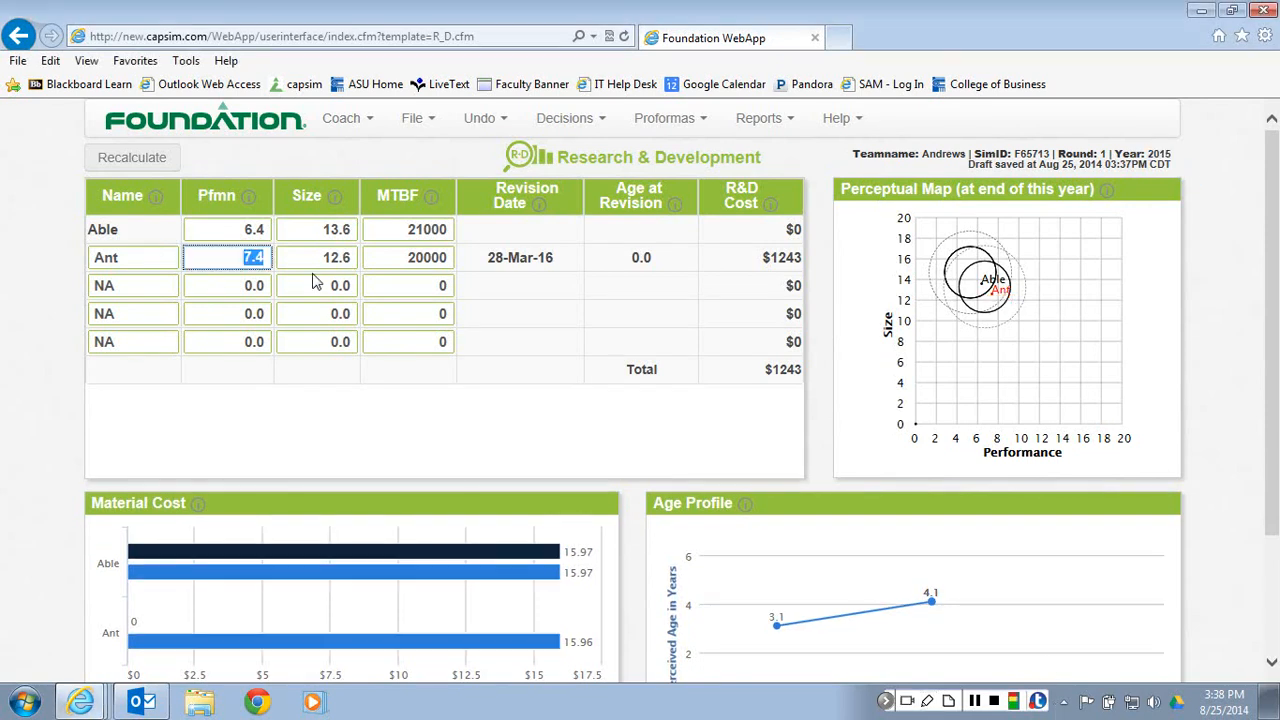
type("8.1")
left_click_drag(319, 257, 370, 260)
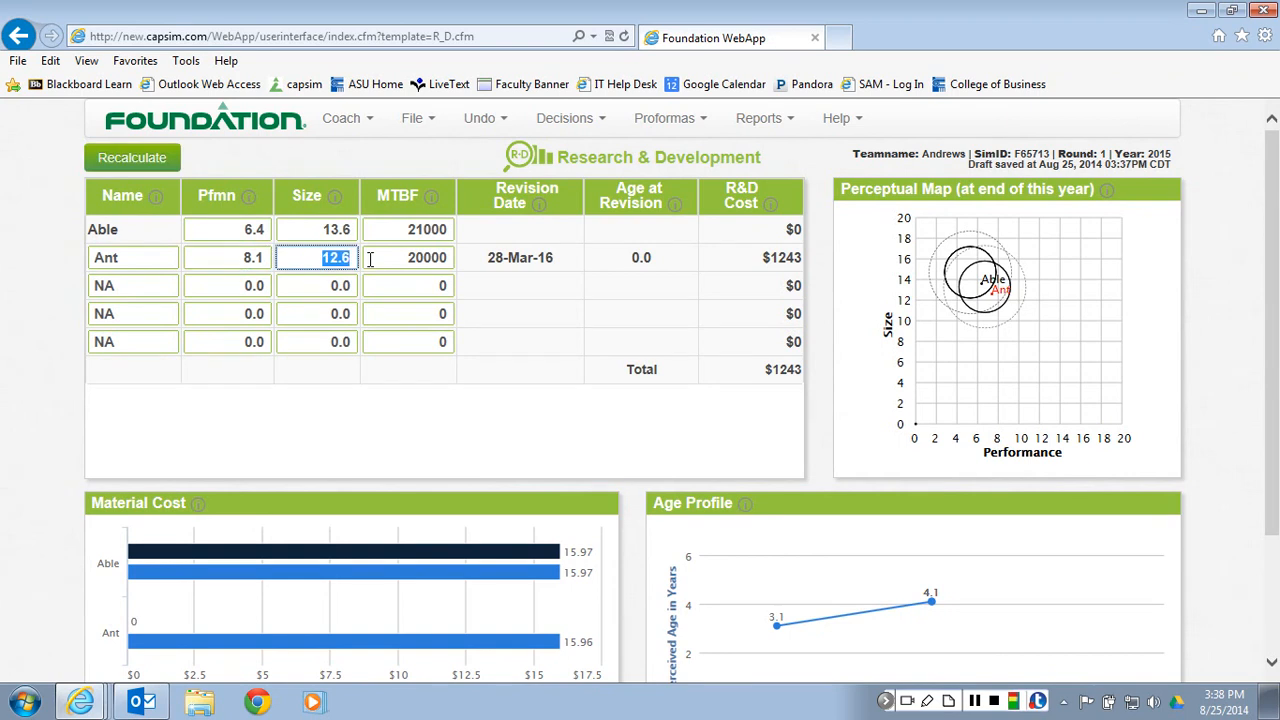
type("11.9")
left_click(405, 259)
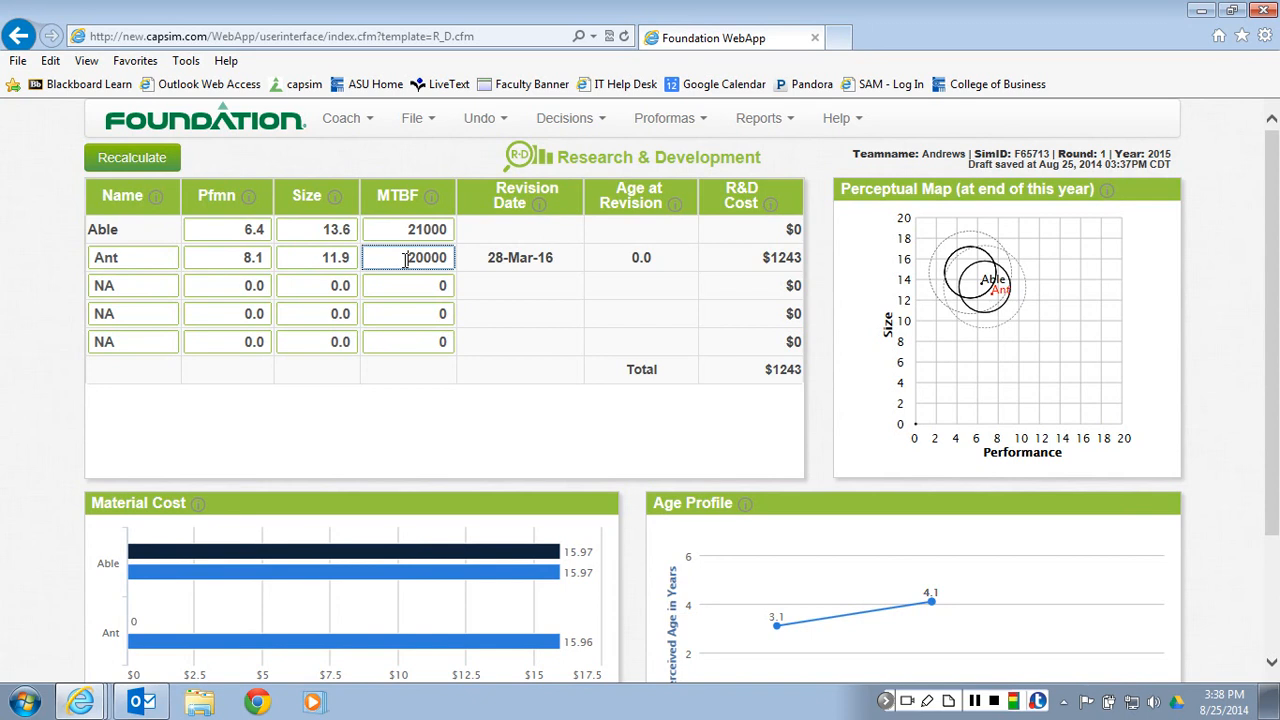
left_click(131, 157)
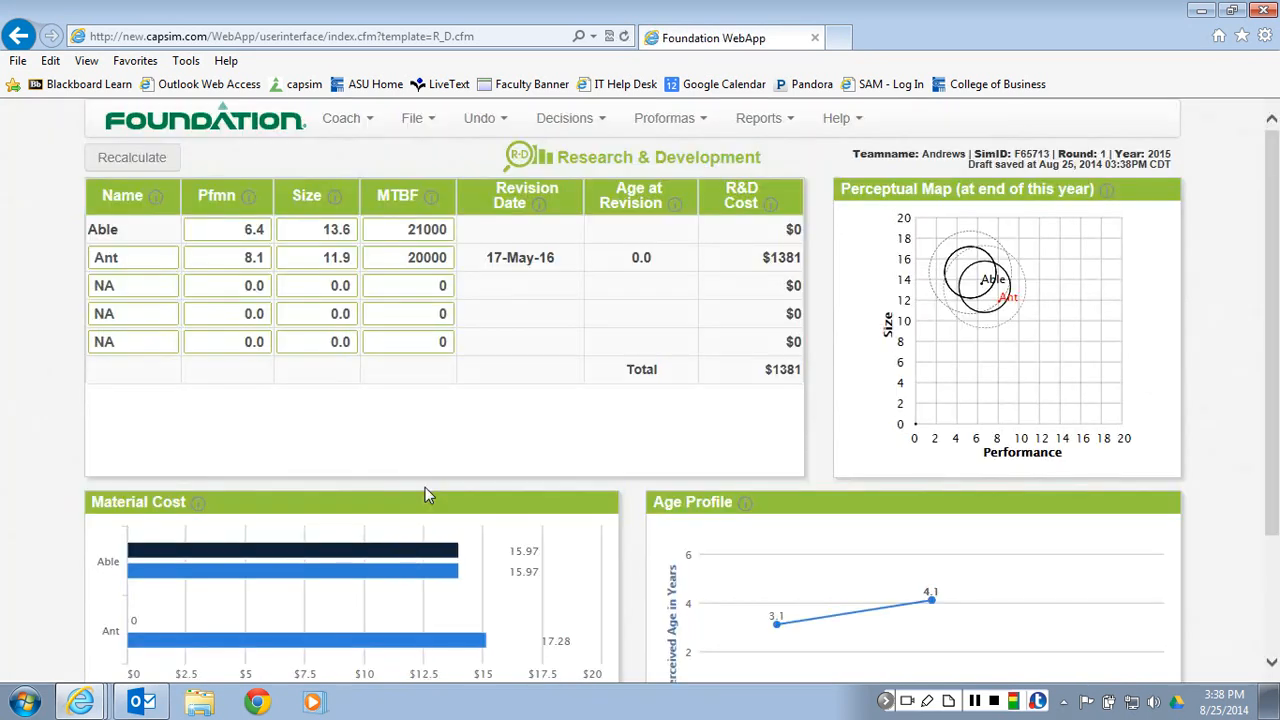
Set Ant's MTBF to 22000, recalculate the R&D decisions, and review the updated material cost and revision date
scroll(428, 491, "down", 1)
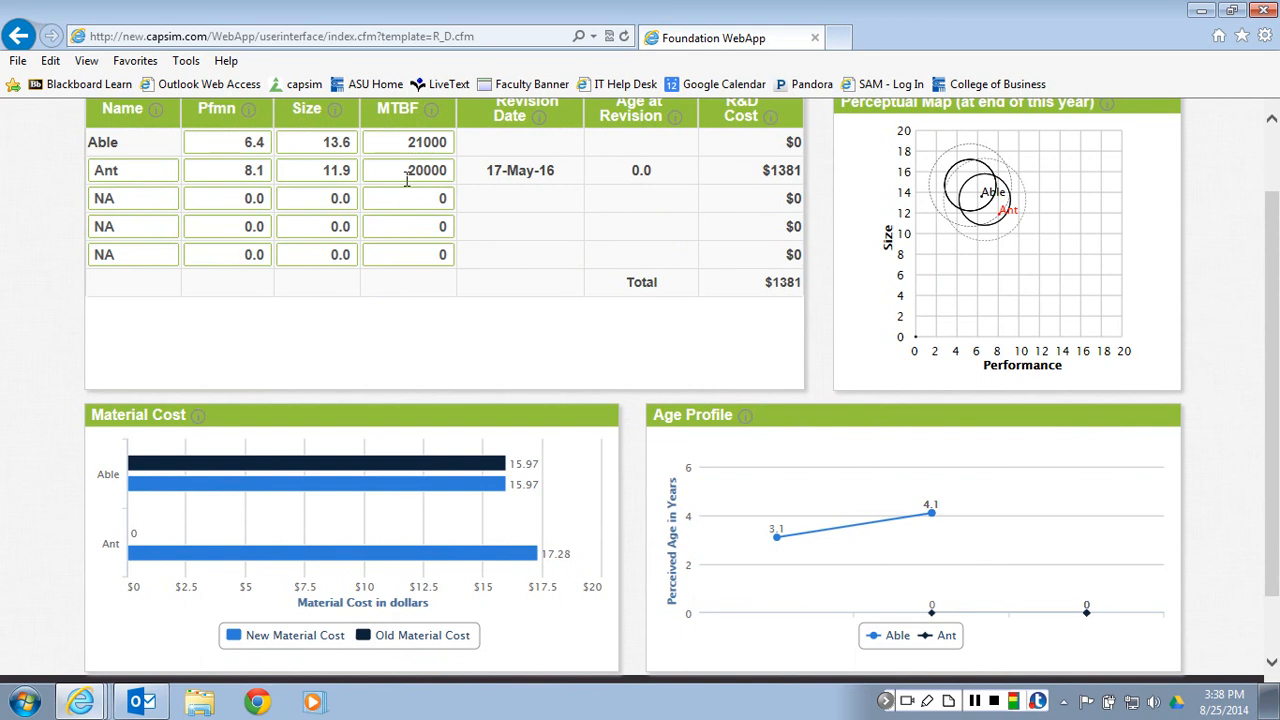
left_click_drag(407, 178, 442, 174)
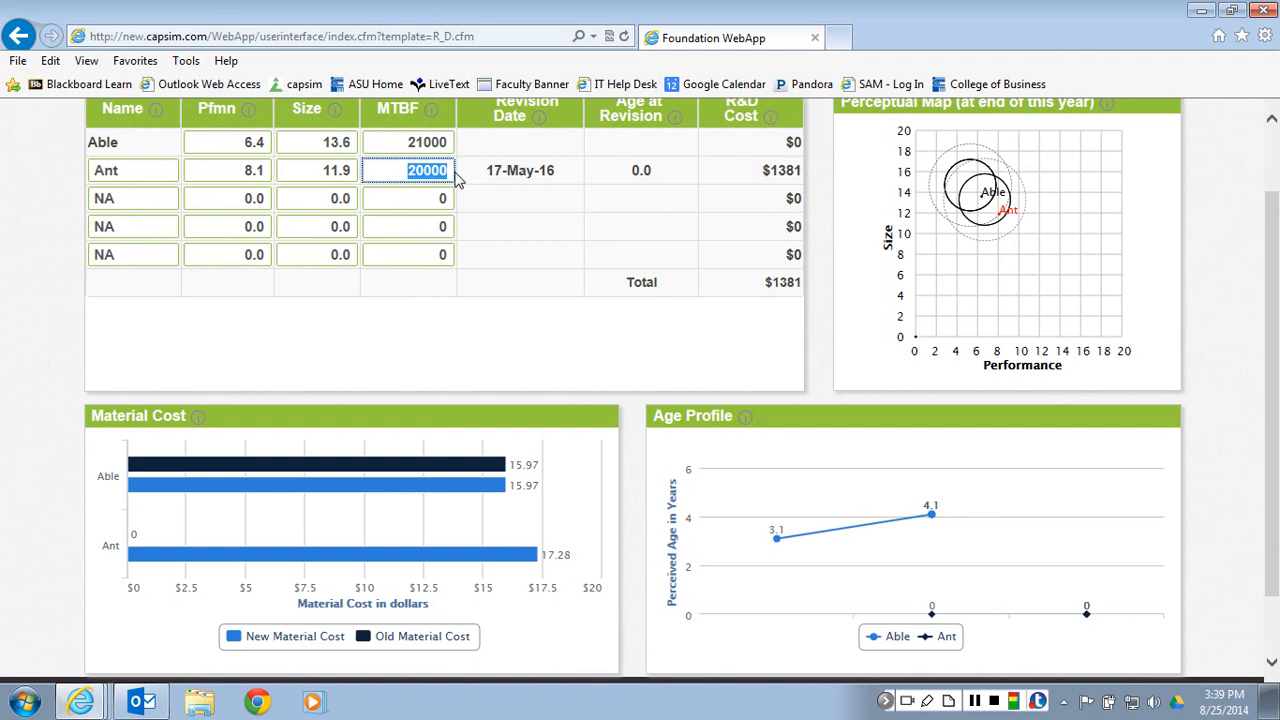
type("22000")
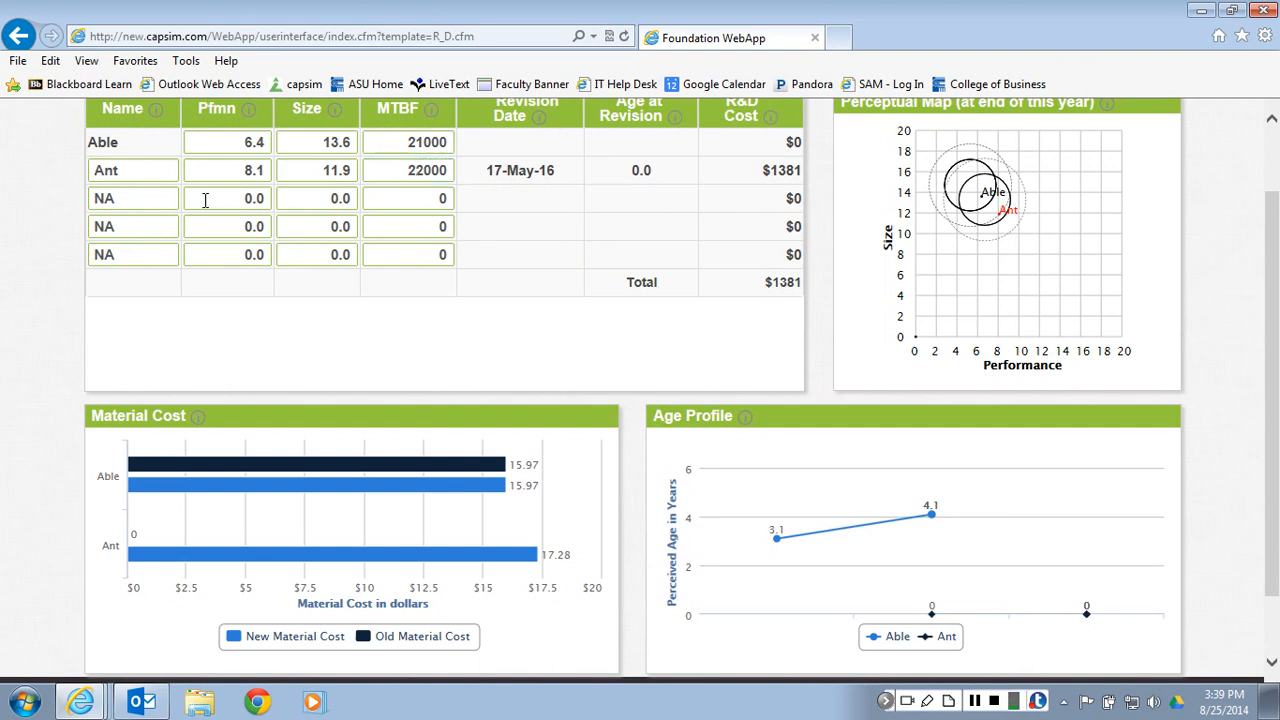
scroll(203, 195, "up", 2)
left_click(140, 160)
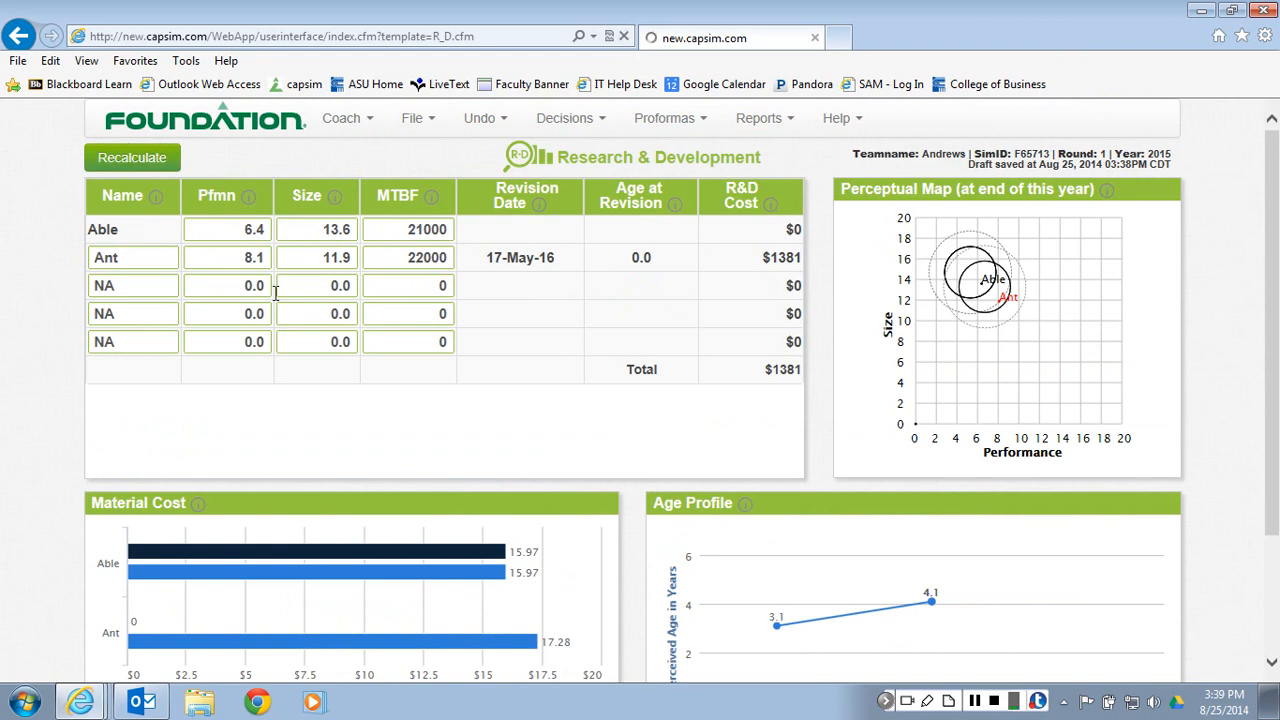
scroll(422, 334, "down", 1)
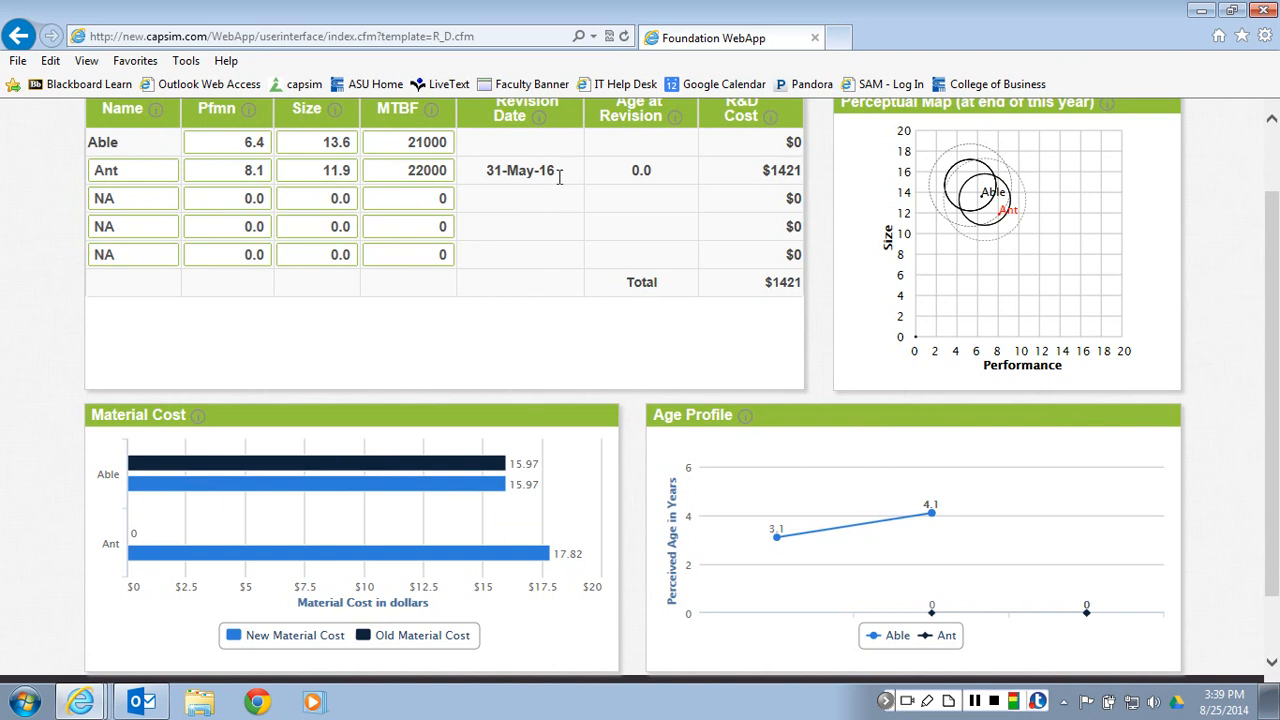
scroll(560, 178, "up", 1)
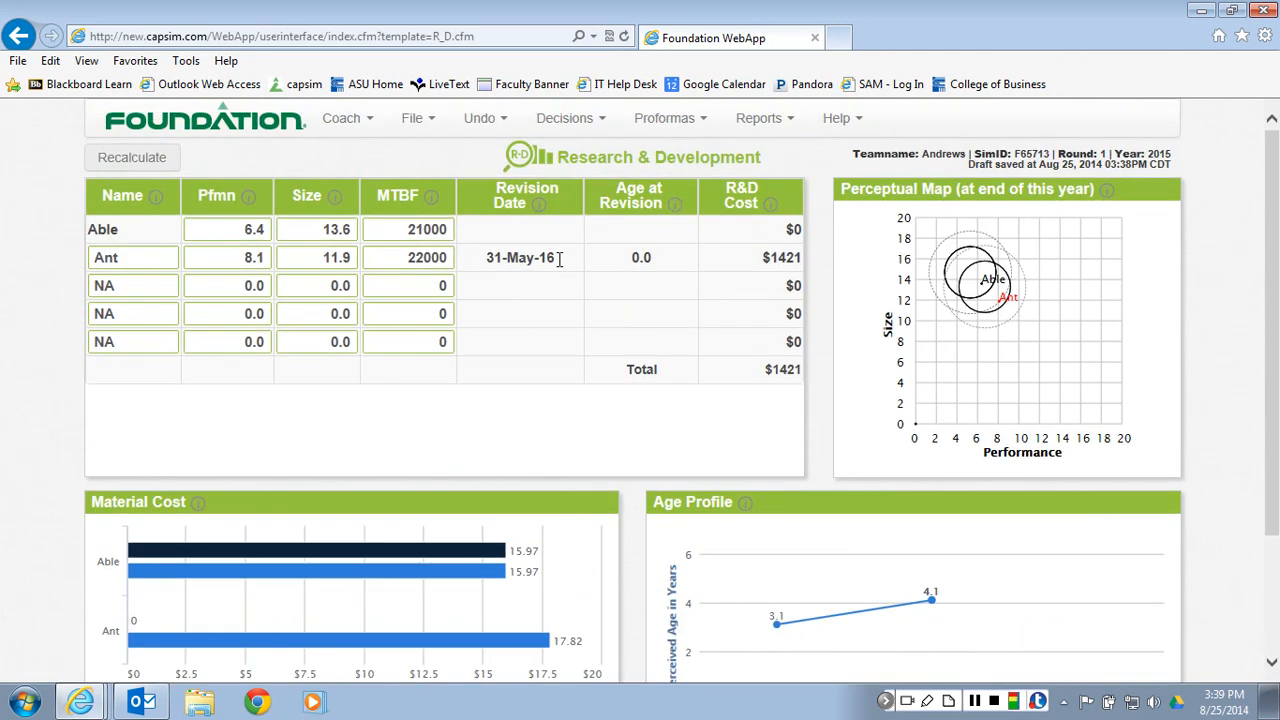
left_click_drag(560, 258, 472, 262)
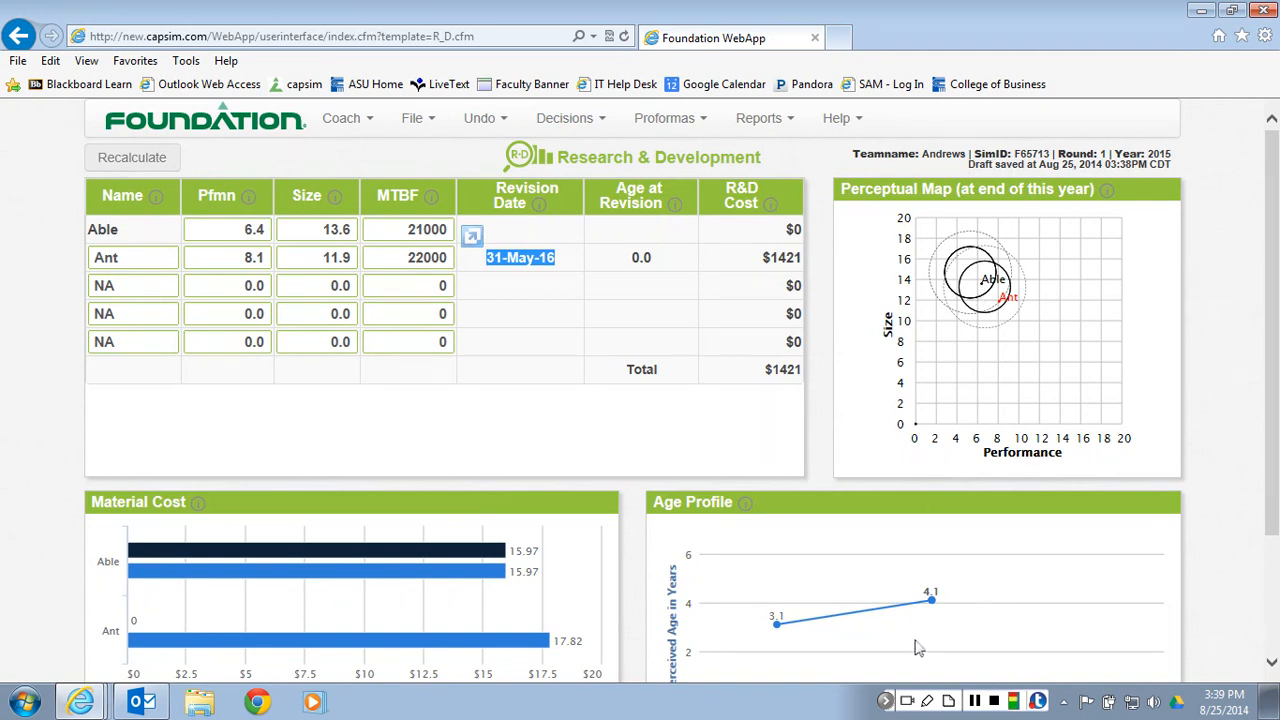
Annotate the area around Able and Ant on the perceptual map with the pen
left_click(927, 700)
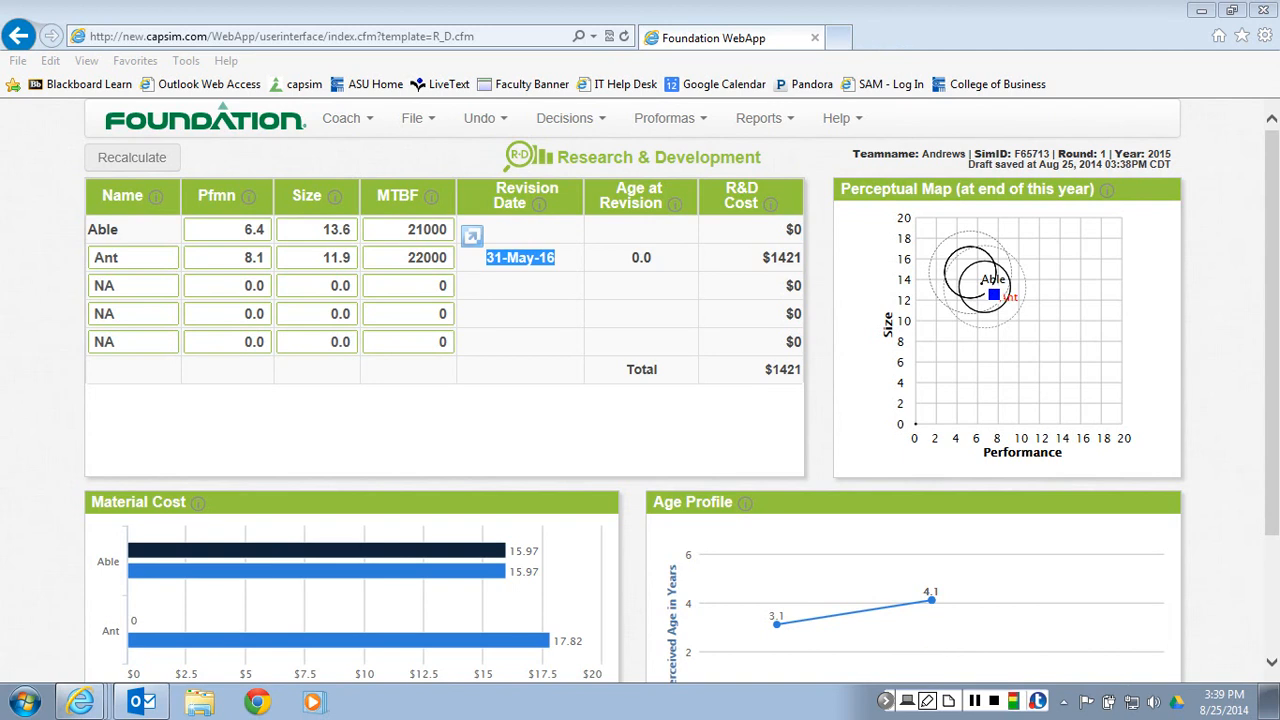
left_click_drag(972, 286, 975, 298)
mouse_move(545, 586)
left_mouse_down()
mouse_move(500, 580)
mouse_move(538, 588)
left_mouse_up()
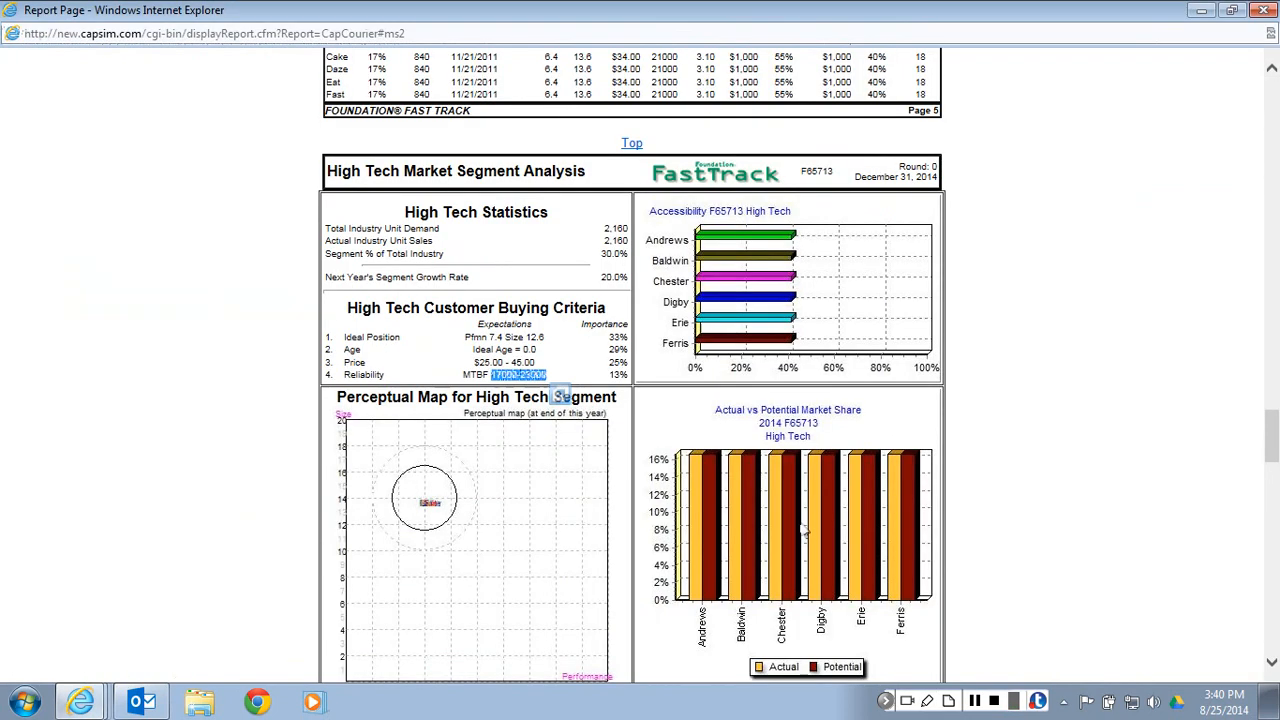
Highlight the ideal age in the Low Tech Customer Buying Criteria of the report, and return to the R&D worksheet
scroll(802, 530, "up", 4)
scroll(357, 332, "up", 4)
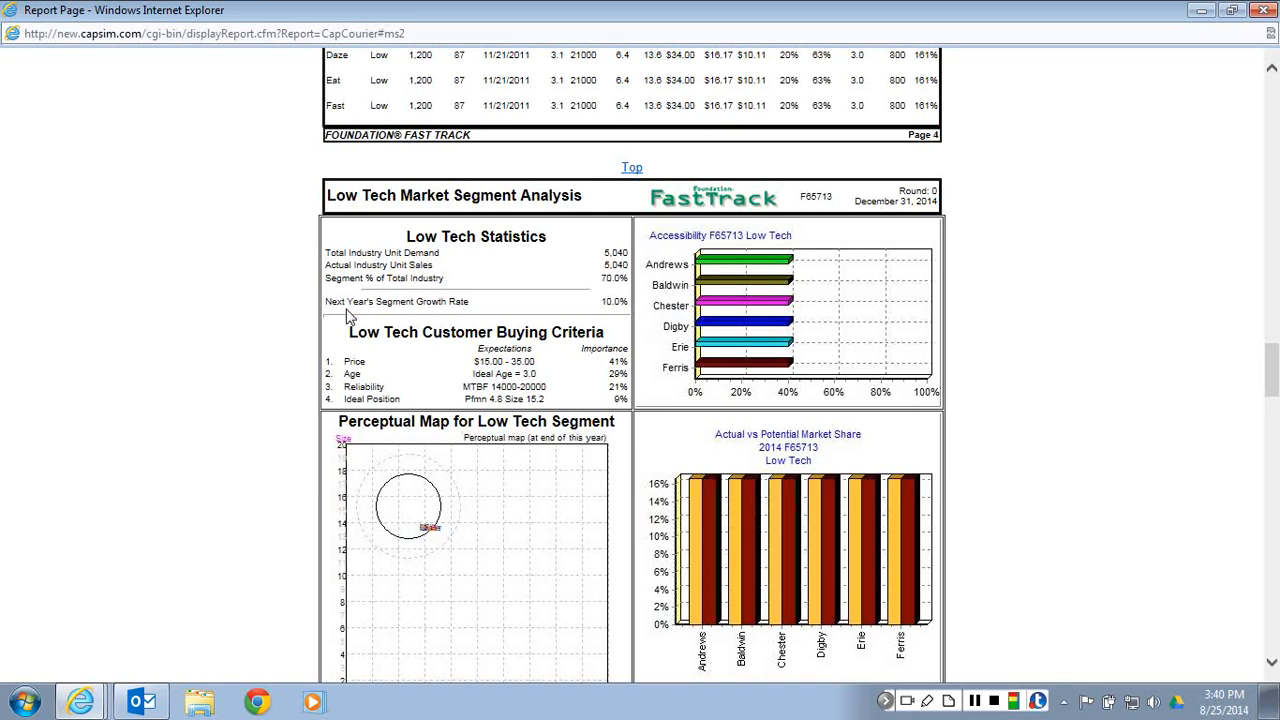
double_click(534, 374)
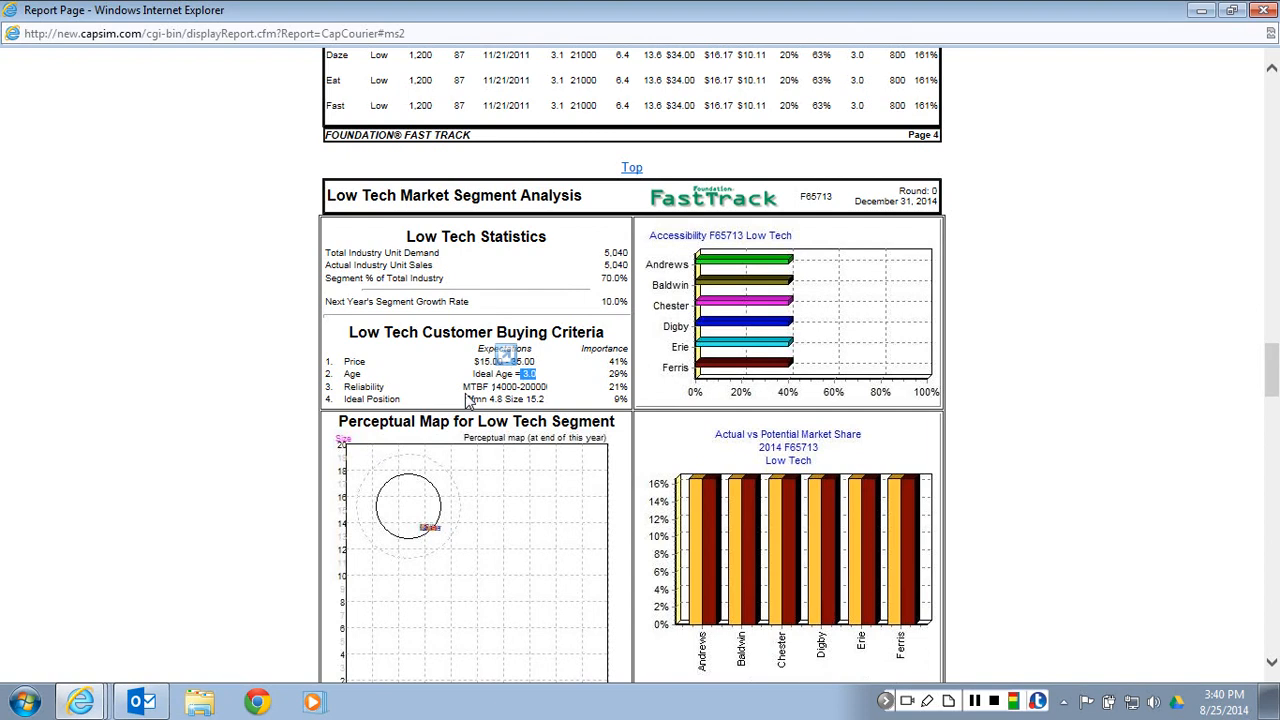
key("alt+Tab")
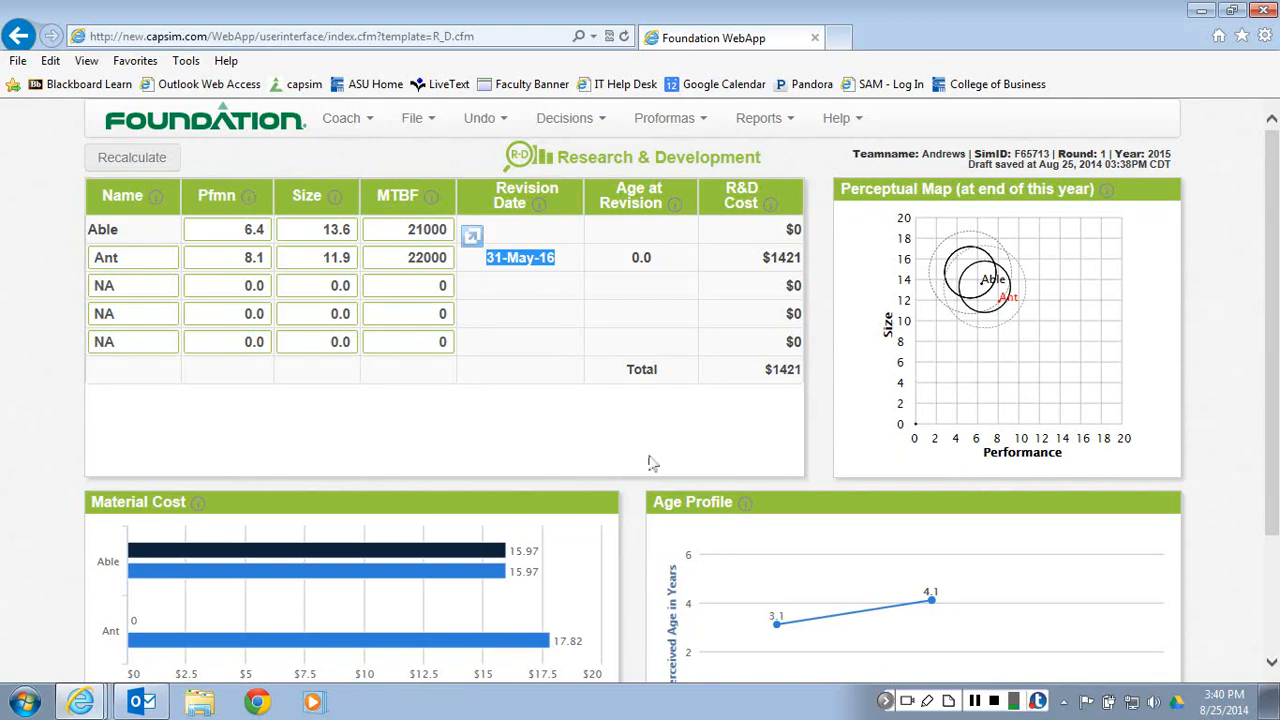
Read the explanation of the Age Profile chart and dismiss it
scroll(1047, 543, "down", 2)
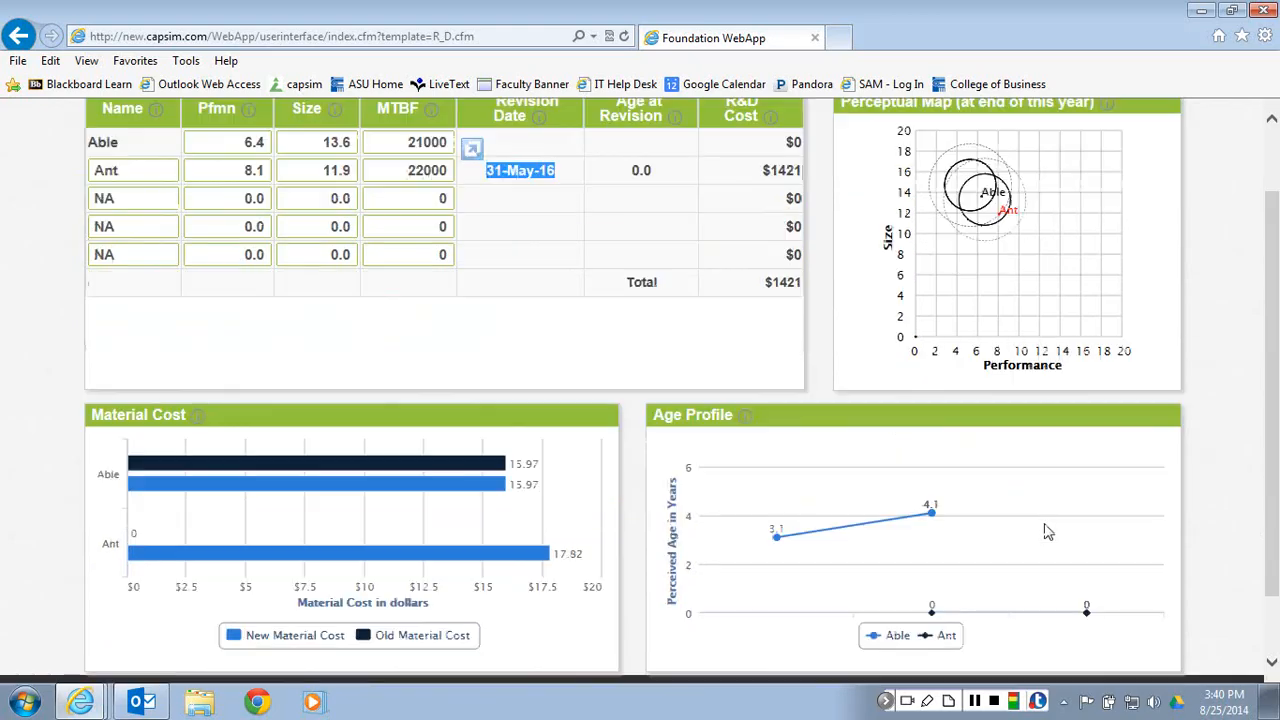
mouse_move(748, 422)
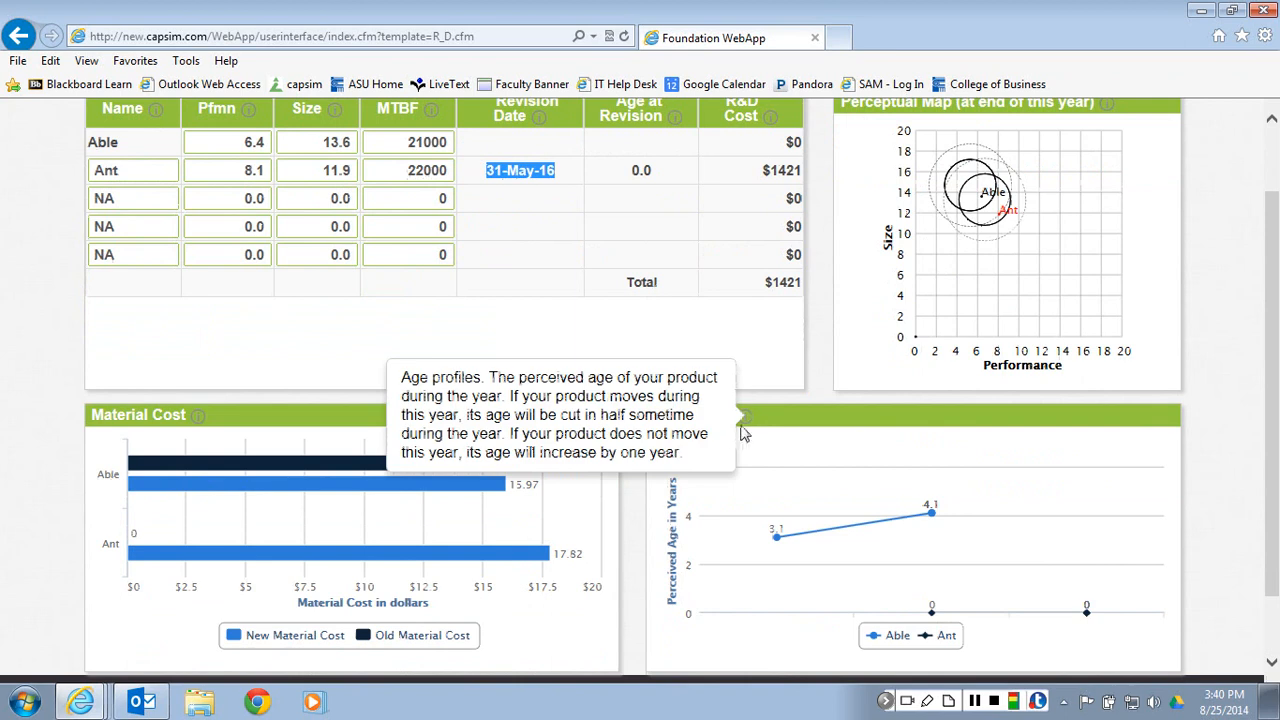
left_click(815, 430)
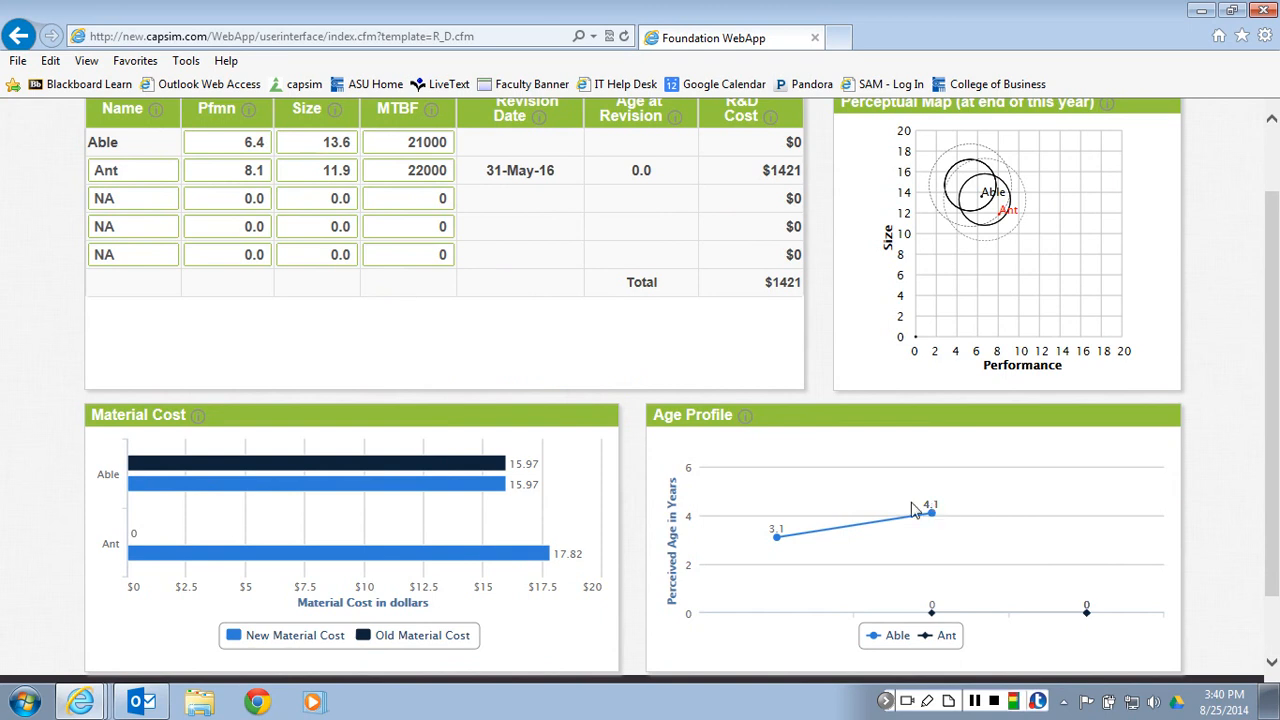
Annotate the perceptual map with the pen, marking the area around Ant and the Performance and Size axes
left_click(928, 704)
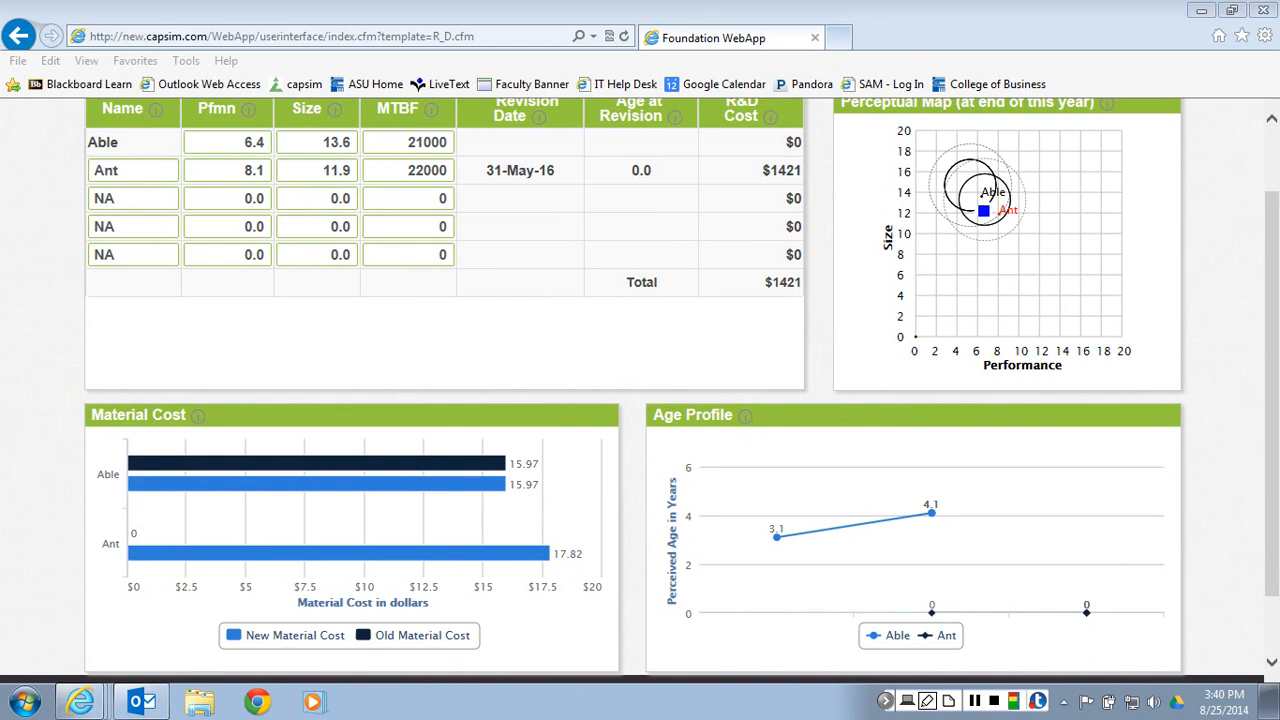
mouse_move(973, 202)
left_mouse_down()
mouse_move(1023, 229)
mouse_move(1014, 238)
mouse_move(1026, 232)
left_mouse_up()
mouse_move(945, 376)
left_mouse_down()
mouse_move(995, 377)
mouse_move(989, 368)
left_mouse_up()
left_click_drag(879, 218, 878, 283)
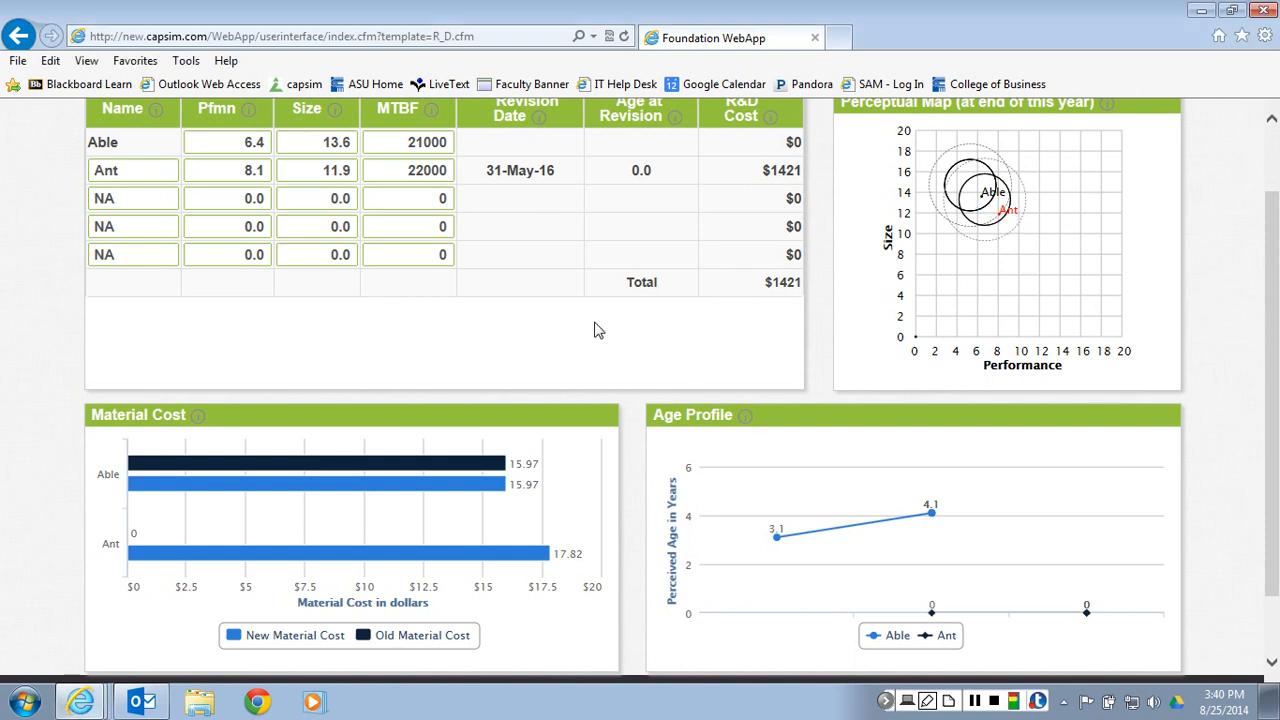
Highlight Ant's R&D cost, and display the available help resources
scroll(568, 285, "up", 2)
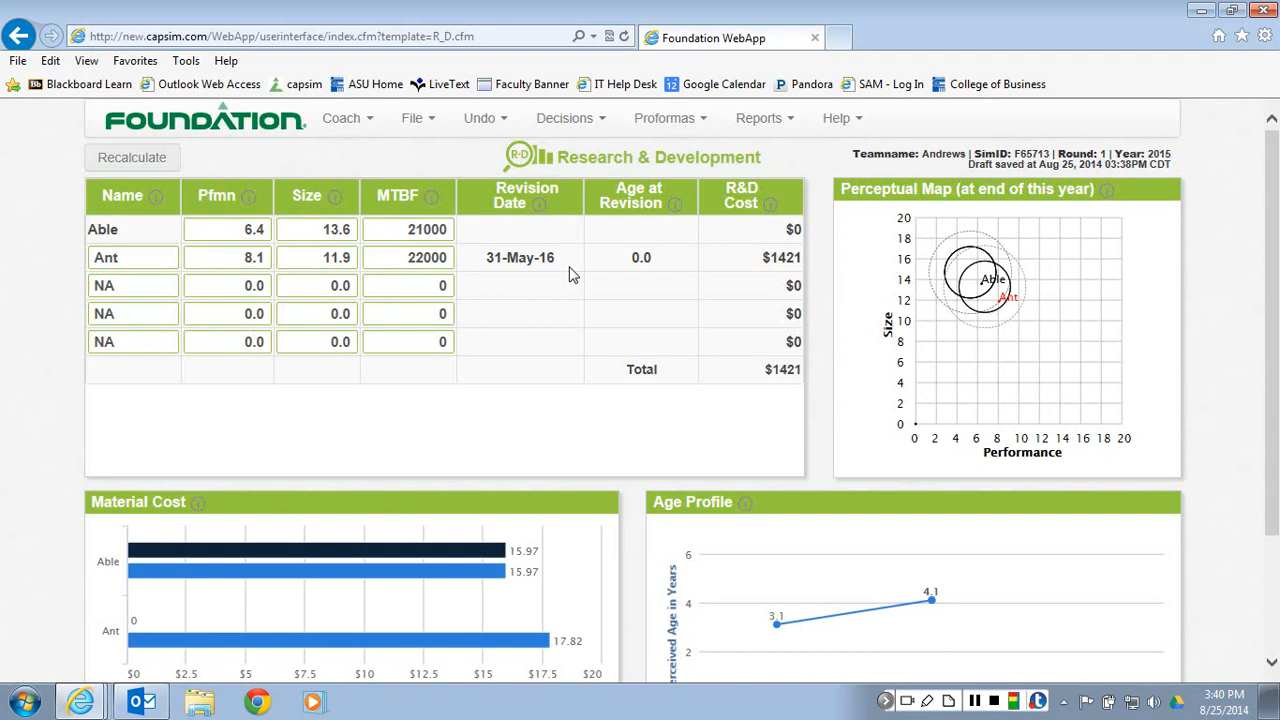
left_click_drag(766, 257, 790, 260)
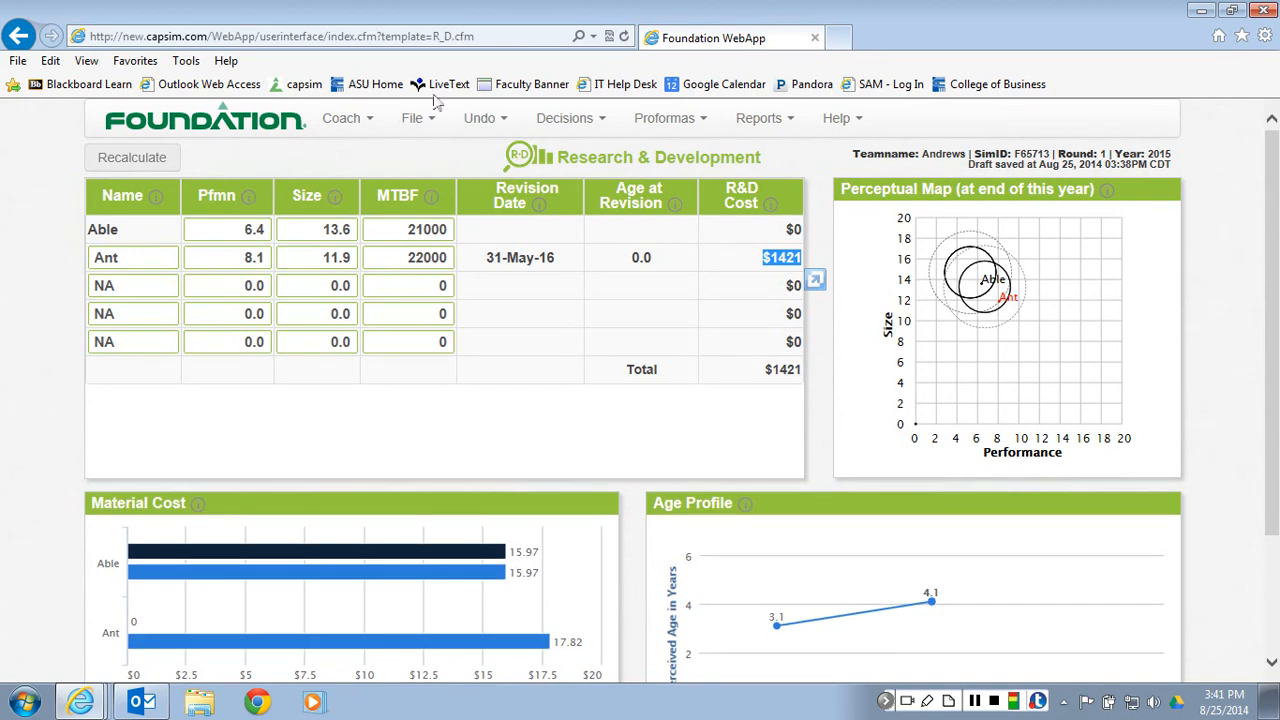
left_click(404, 142)
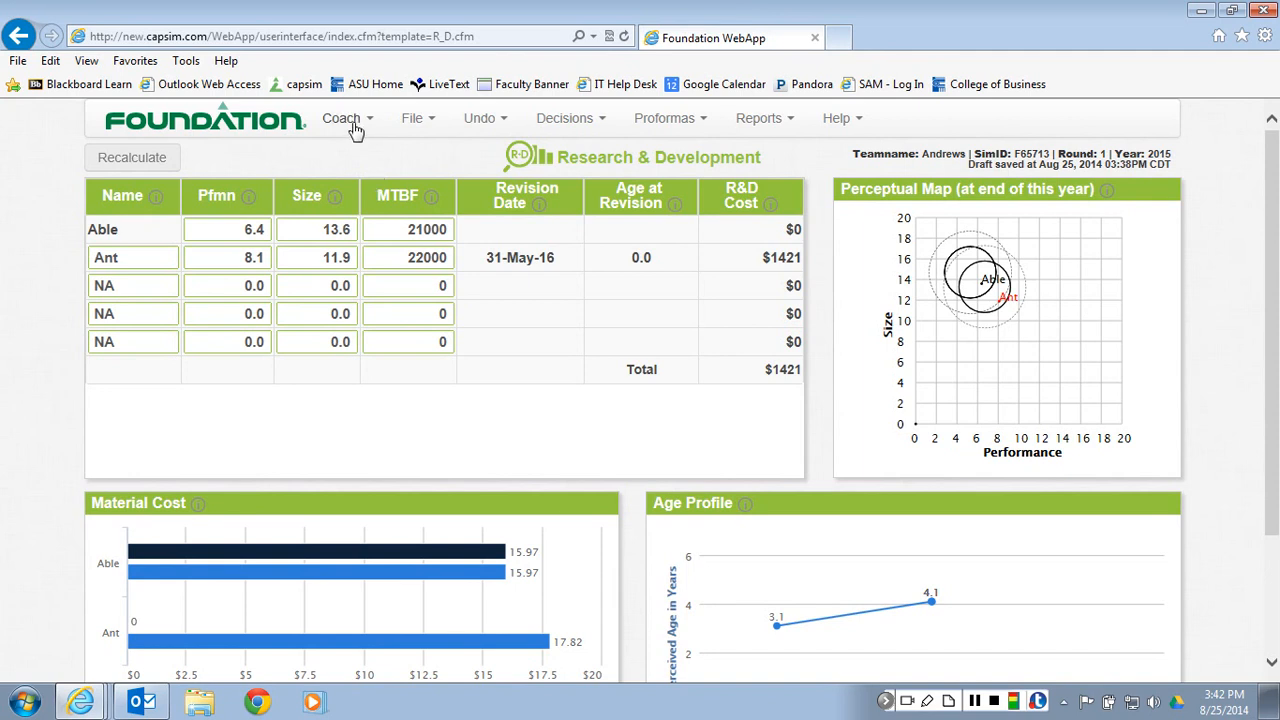
left_click(840, 119)
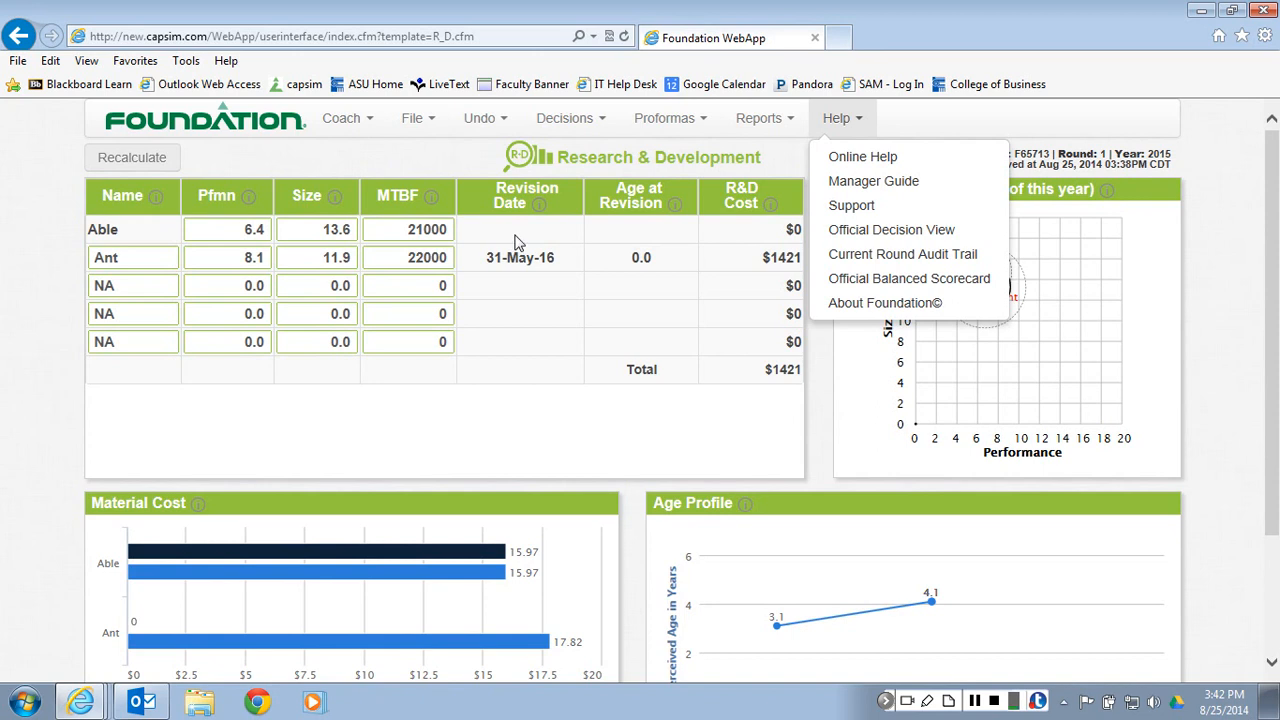
left_click(994, 701)
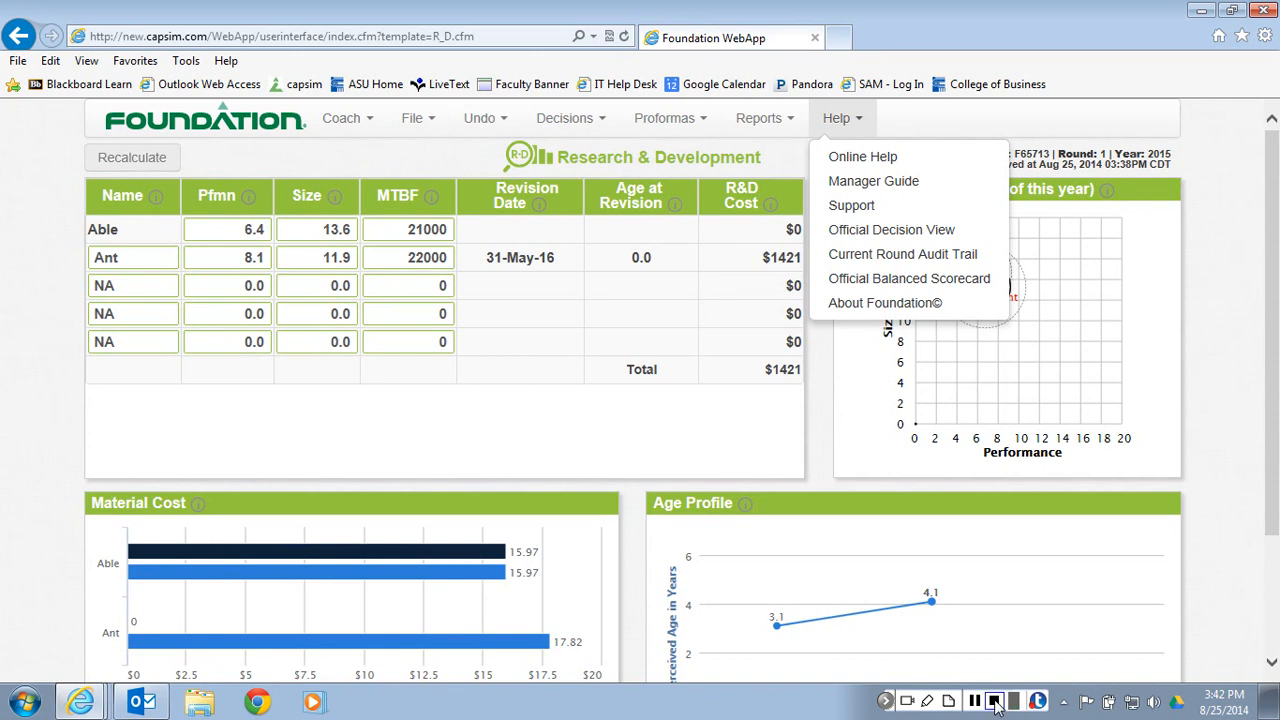